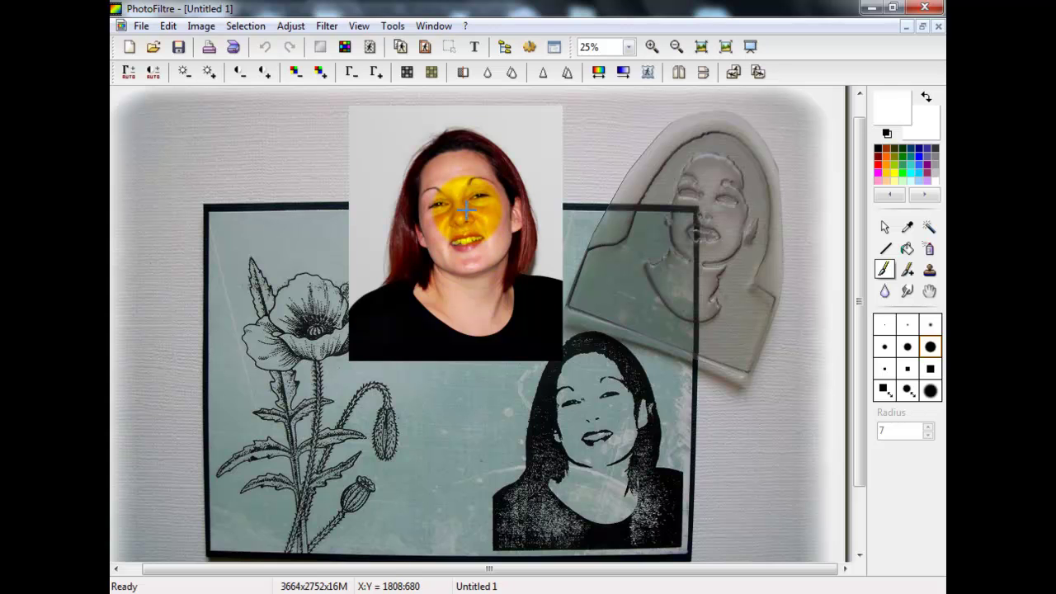
- Minimise the current stamp image and open the woman's original portrait photo from the desktop in a maximised window
click(905, 27)
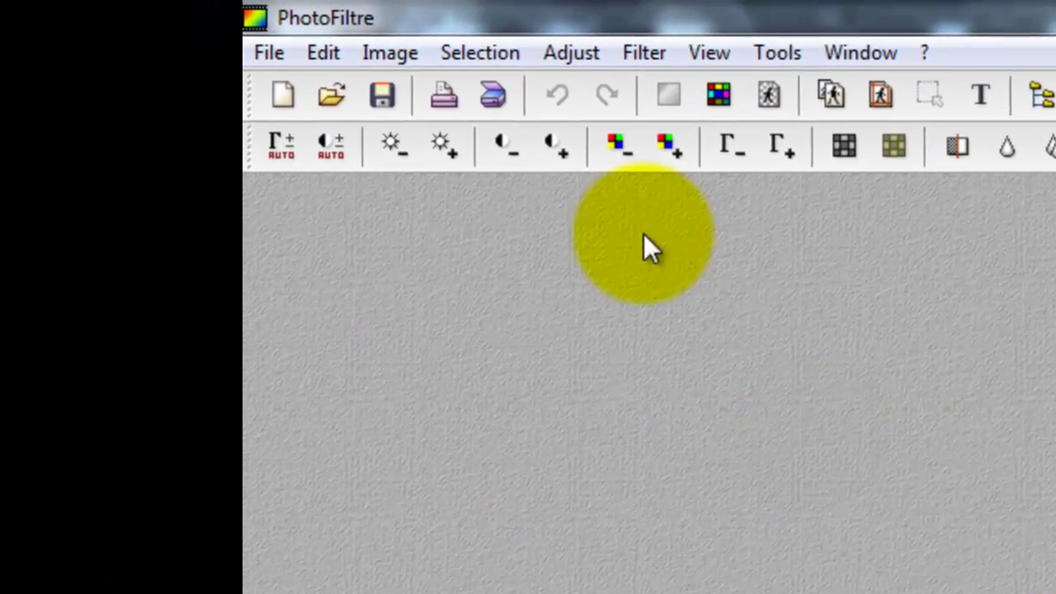
click(262, 51)
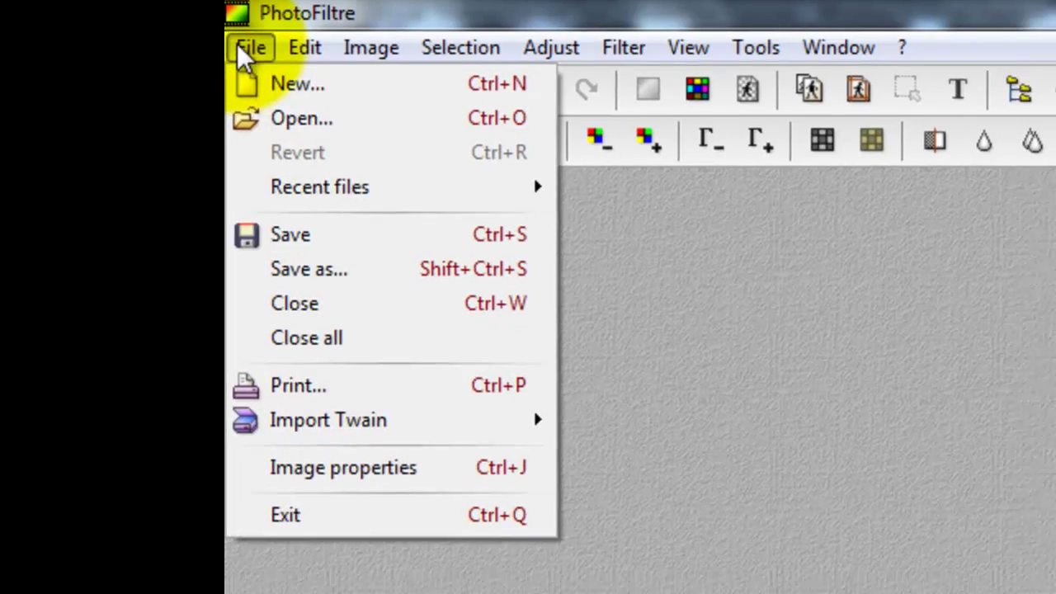
click(310, 129)
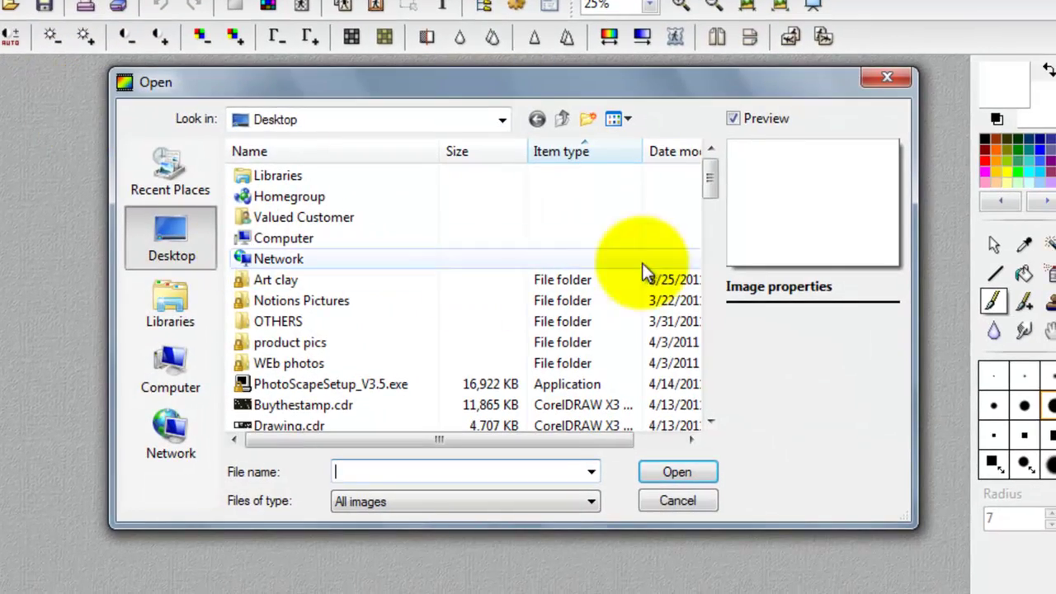
drag(711, 191, 711, 250)
double_click(328, 335)
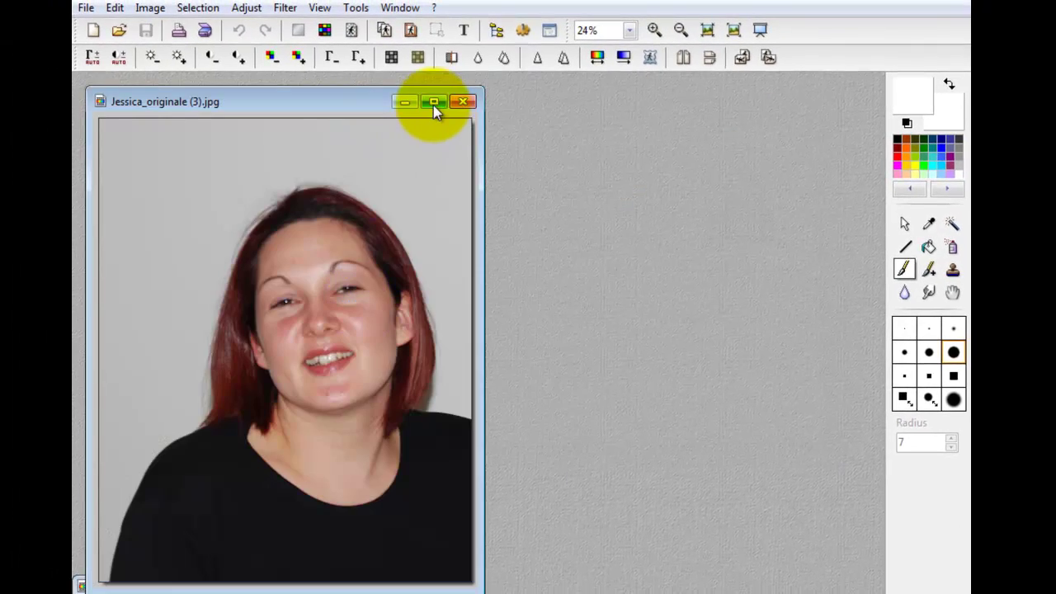
click(433, 102)
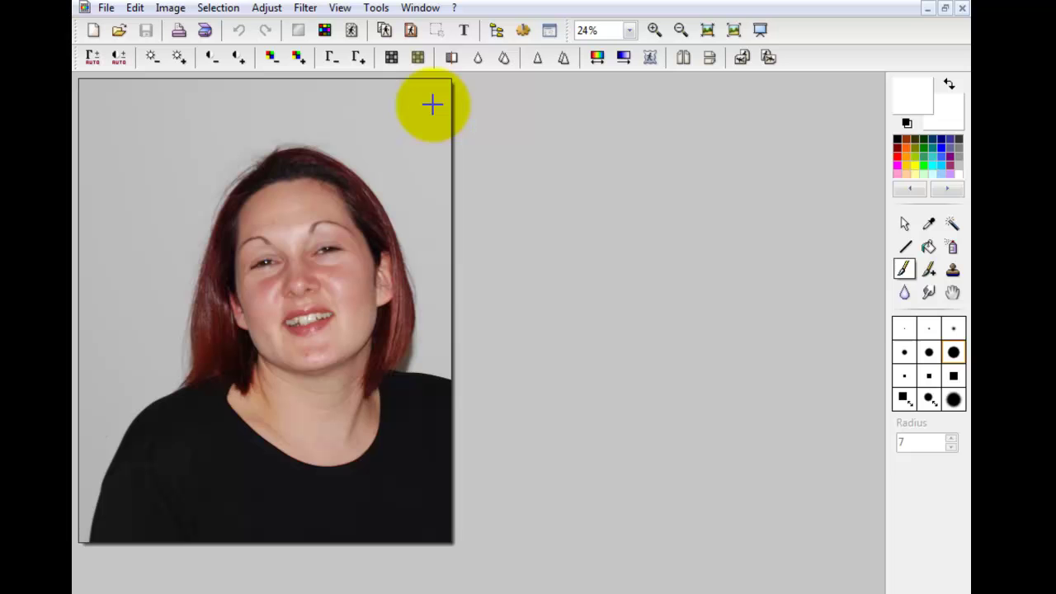
- Draw a rectangular selection around the woman's head and neck, narrow it on one side and reposition it over the face
click(903, 224)
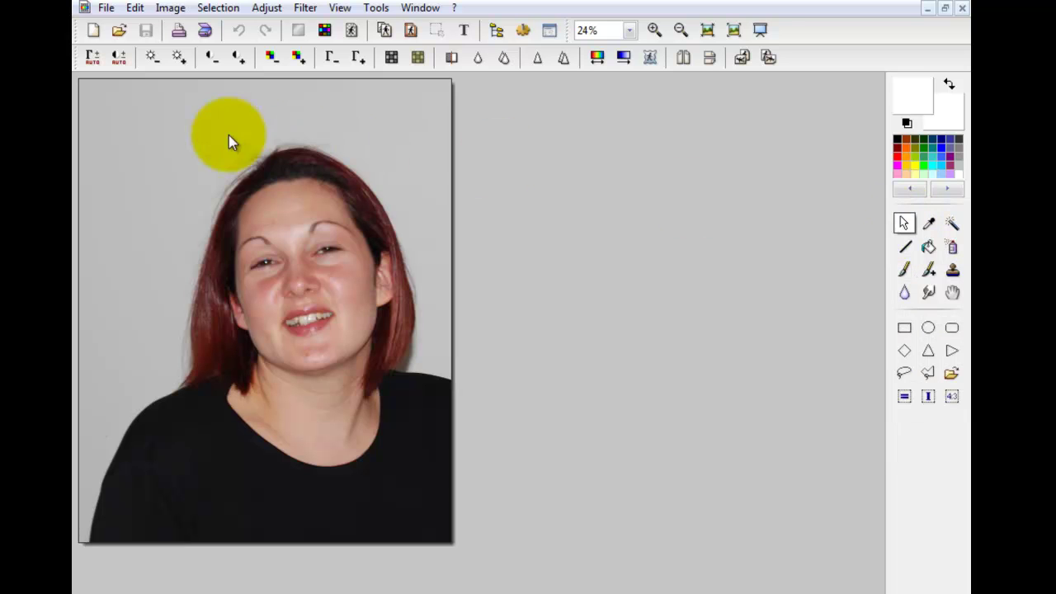
drag(164, 122, 401, 373)
mouse_move(420, 446)
mouse_down()
mouse_move(426, 463)
mouse_move(436, 442)
mouse_up()
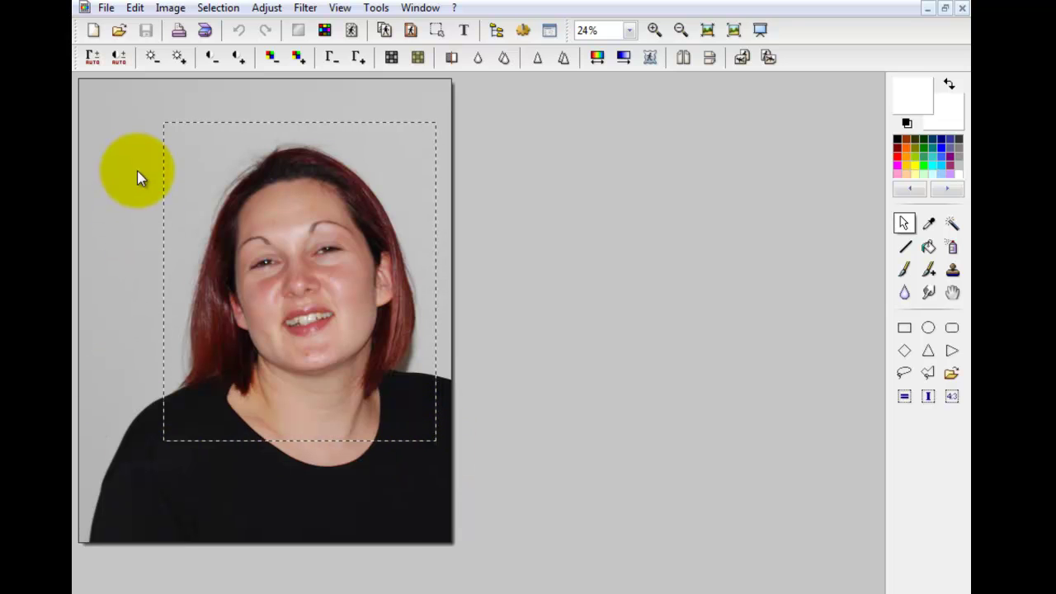
mouse_move(163, 205)
mouse_down()
mouse_move(319, 207)
mouse_move(173, 205)
mouse_up()
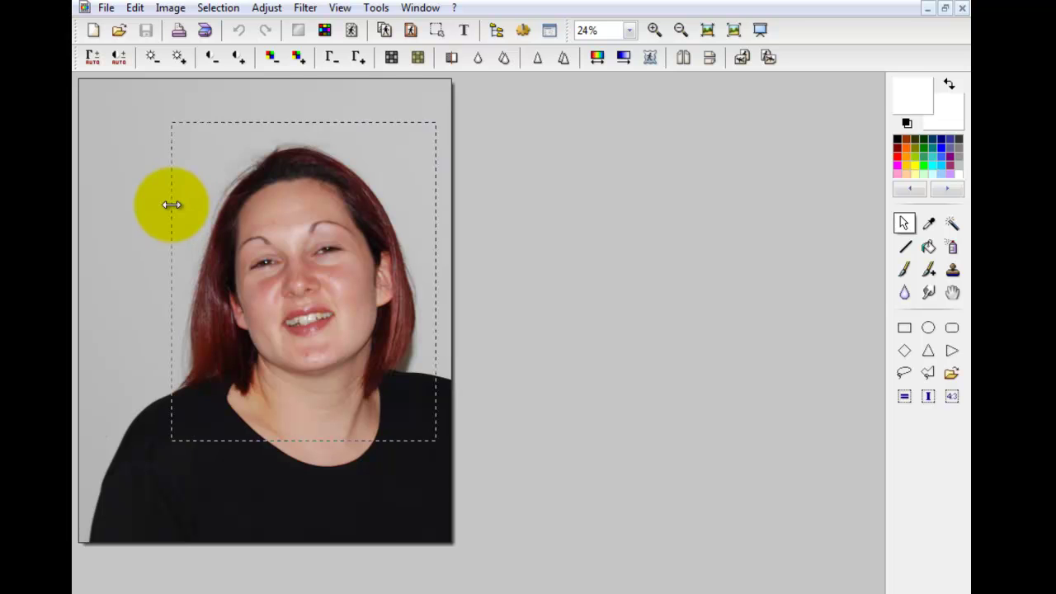
mouse_move(303, 272)
mouse_down()
mouse_move(285, 344)
mouse_move(326, 340)
mouse_move(292, 259)
mouse_move(302, 287)
mouse_up()
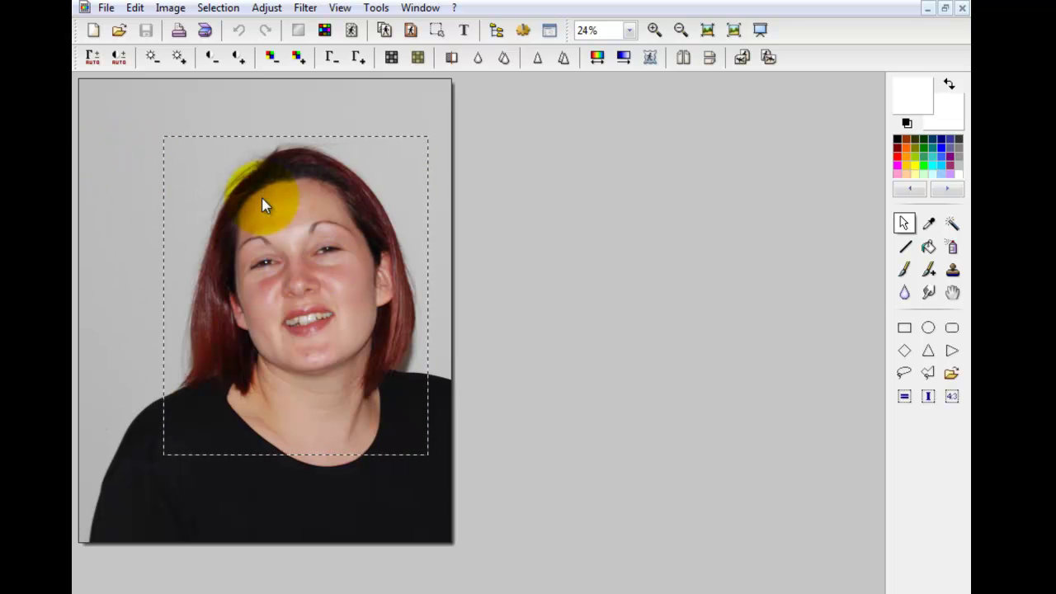
- Try cropping the portrait to the rectangular selection, and undo the crop
click(182, 10)
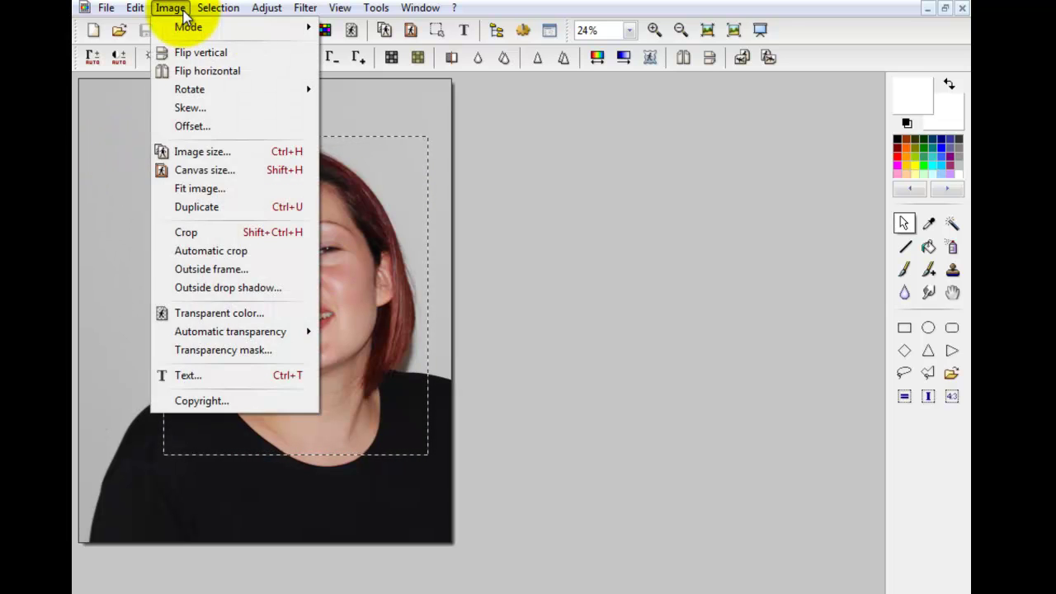
click(185, 232)
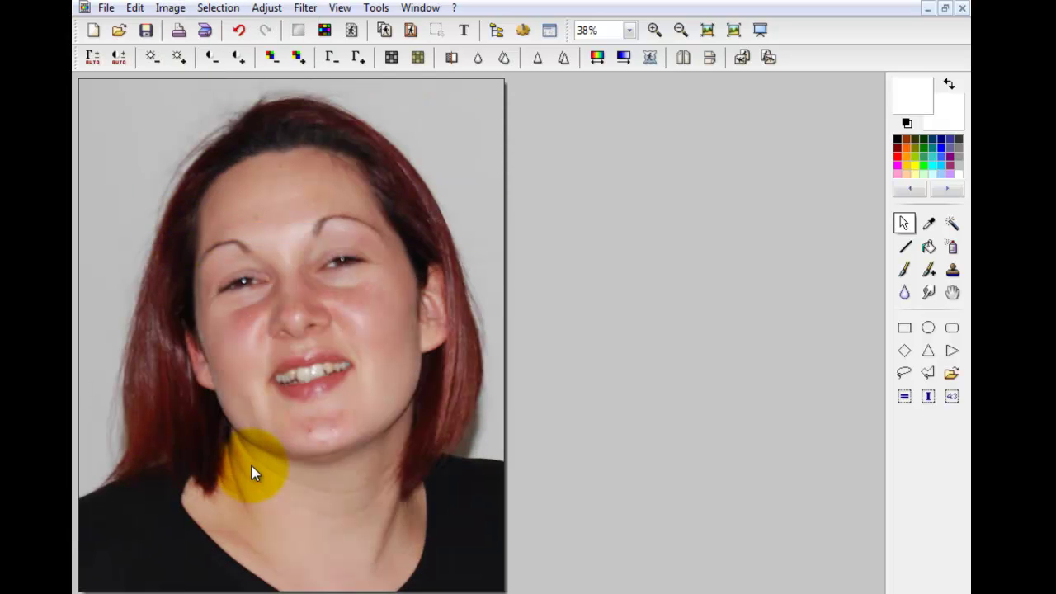
click(241, 31)
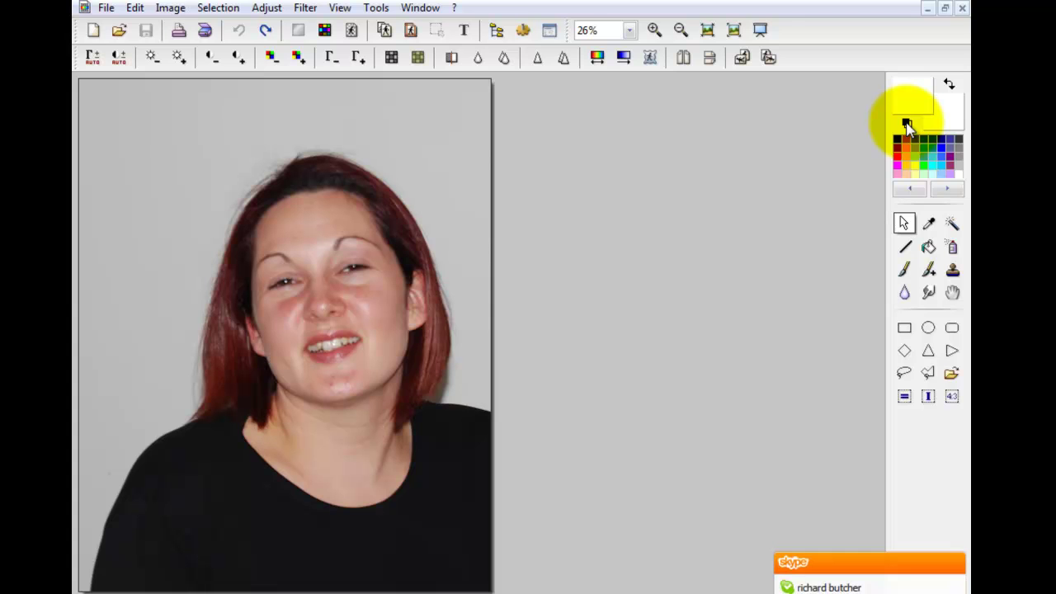
- Reset the colours to black and white and swap them so the foreground is white and the background is black
click(906, 124)
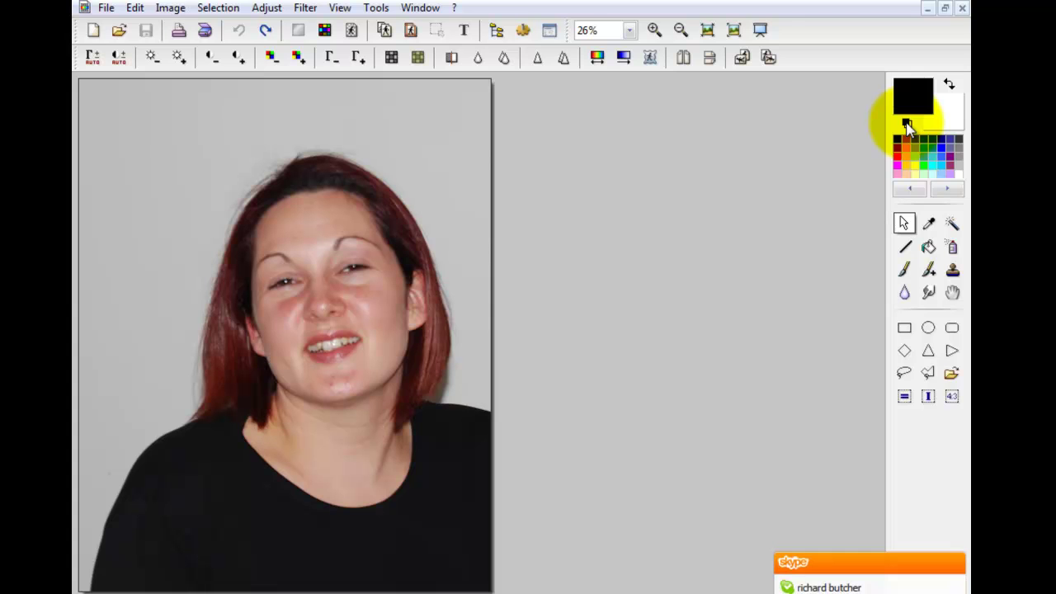
click(948, 85)
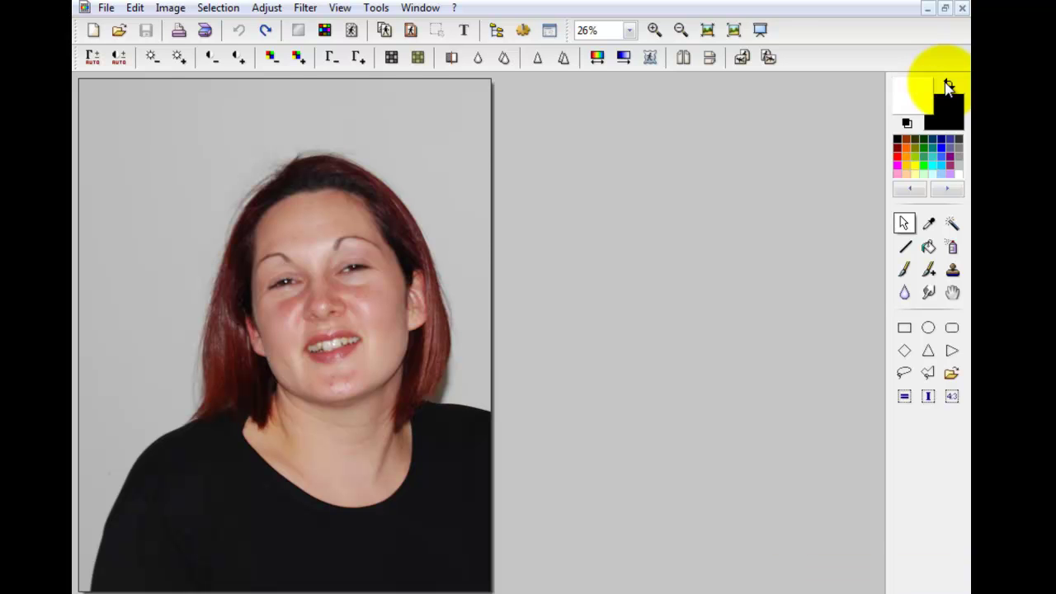
click(920, 89)
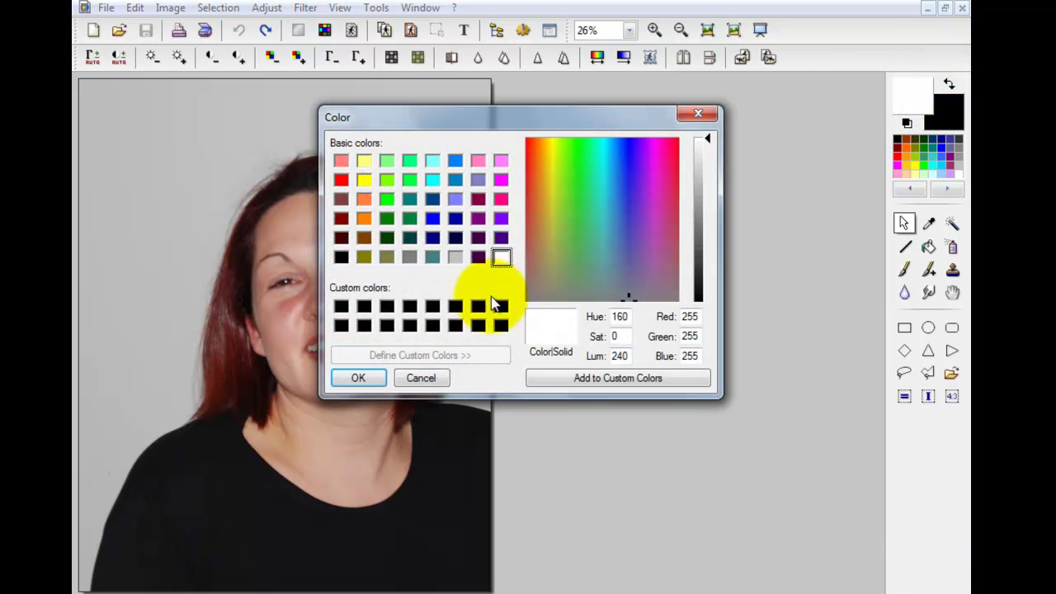
click(358, 377)
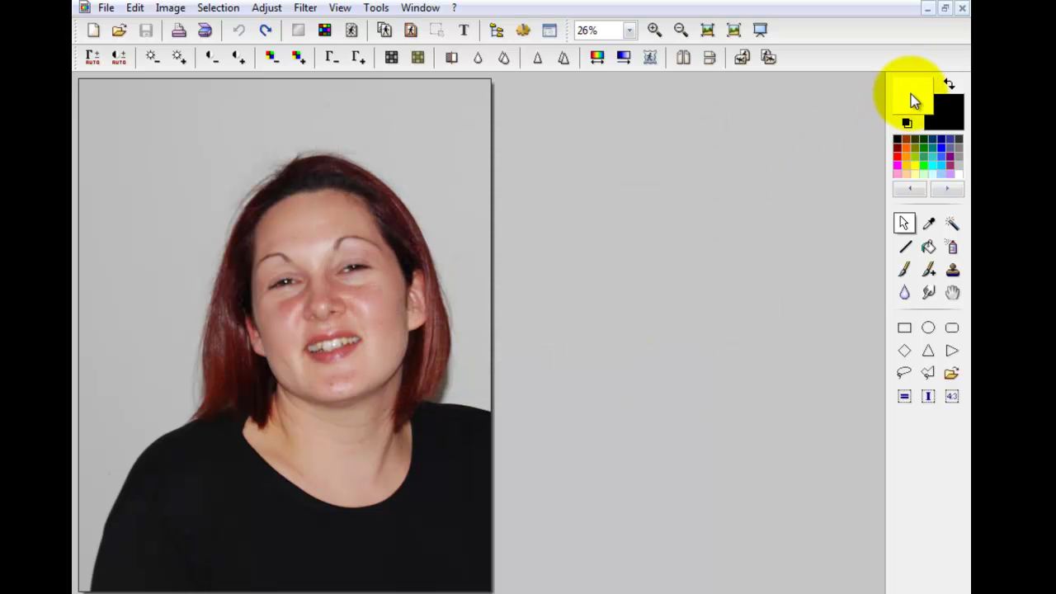
- Fill the grey backdrop around the woman with white, using the Fill tool at tolerance 100 and opacity 100
click(928, 246)
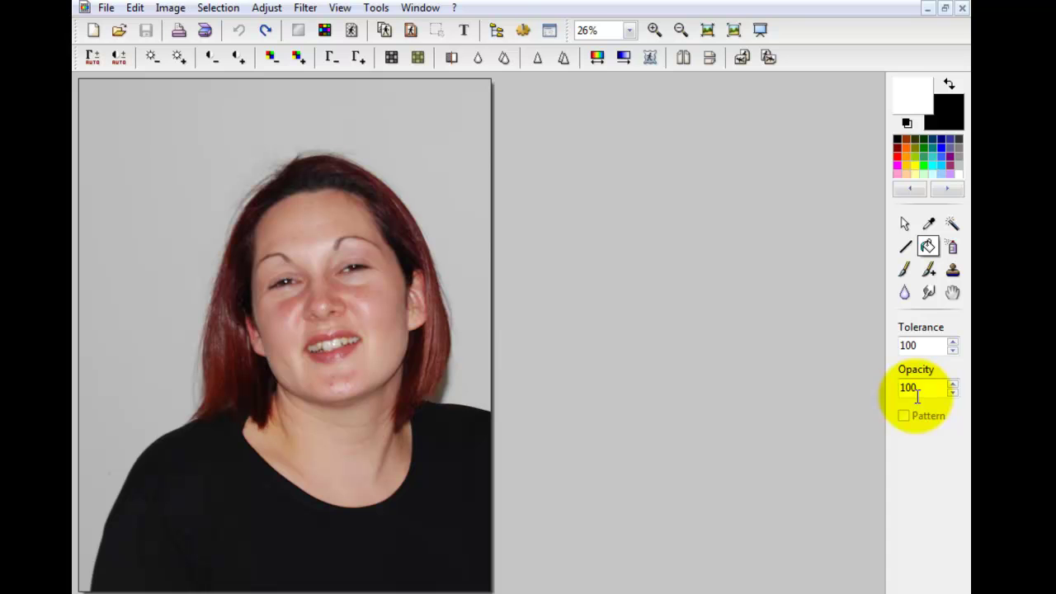
click(436, 138)
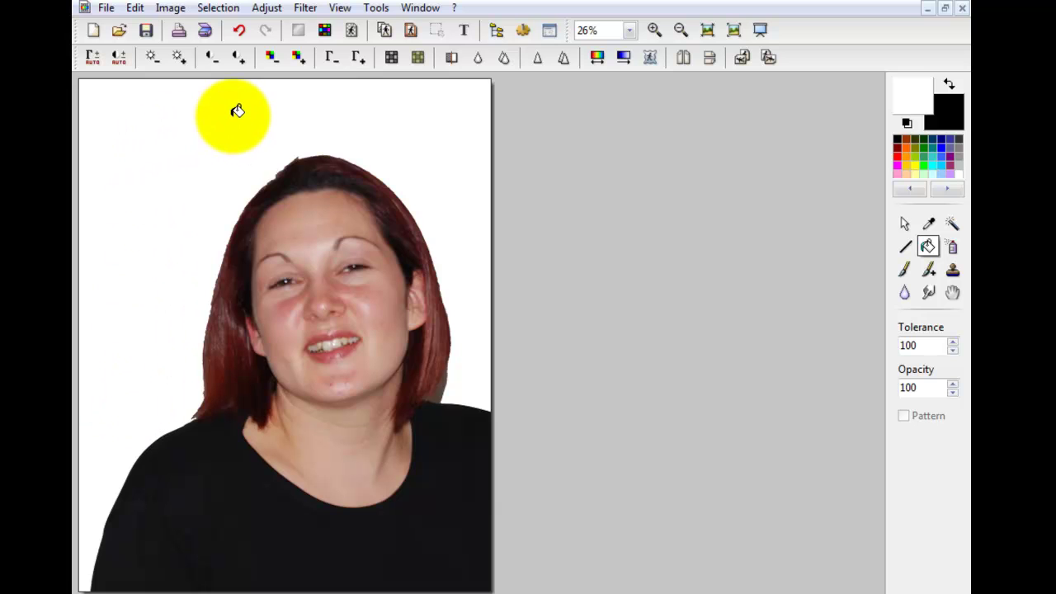
click(169, 284)
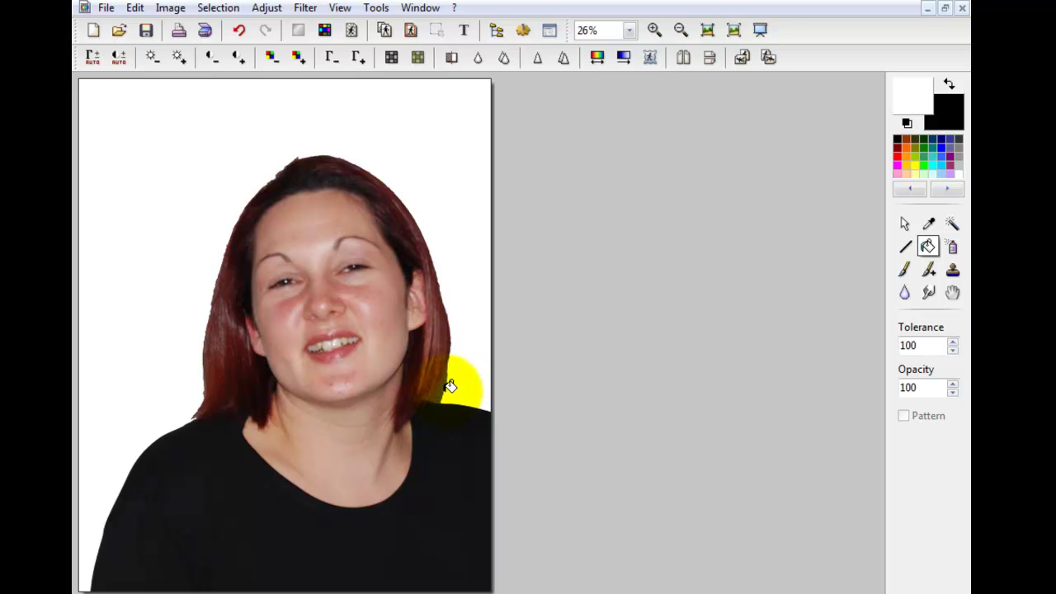
- Paint the leftover shadow between hair and shoulder white with a large round brush, and undo the white backdrop edits
click(652, 31)
click(652, 32)
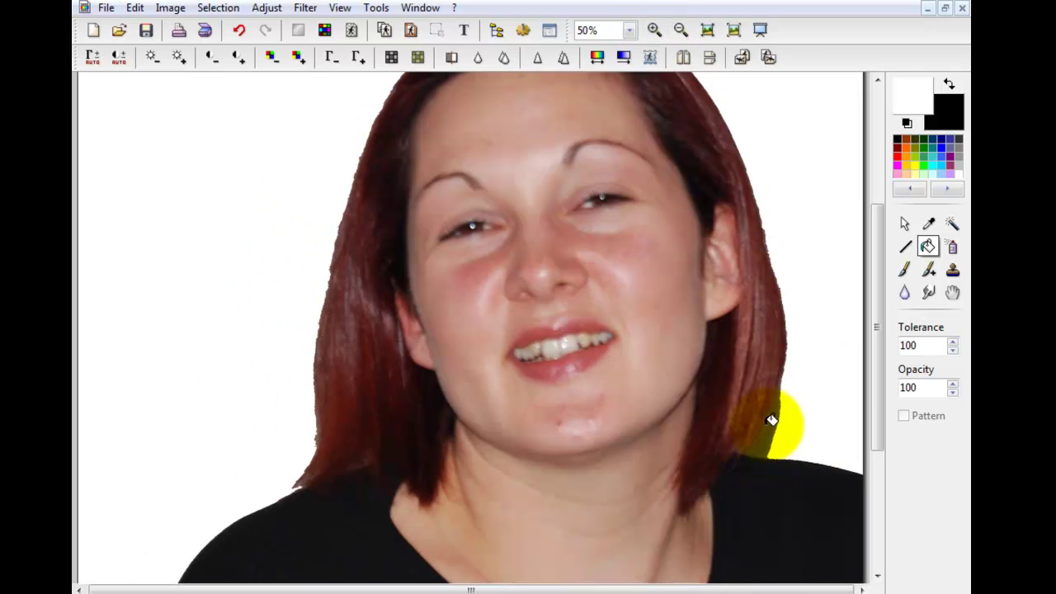
click(904, 269)
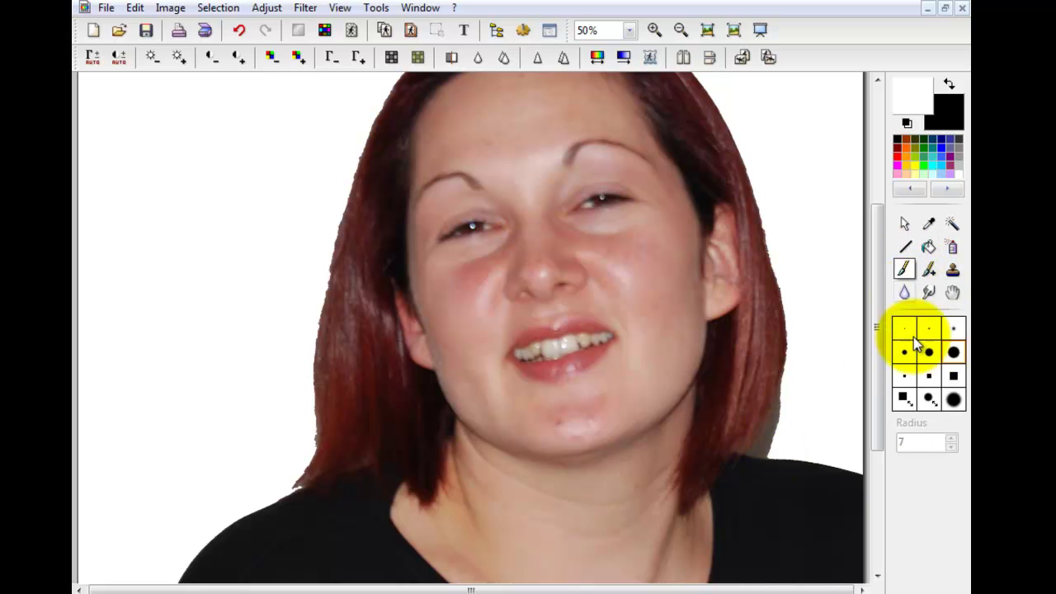
click(954, 353)
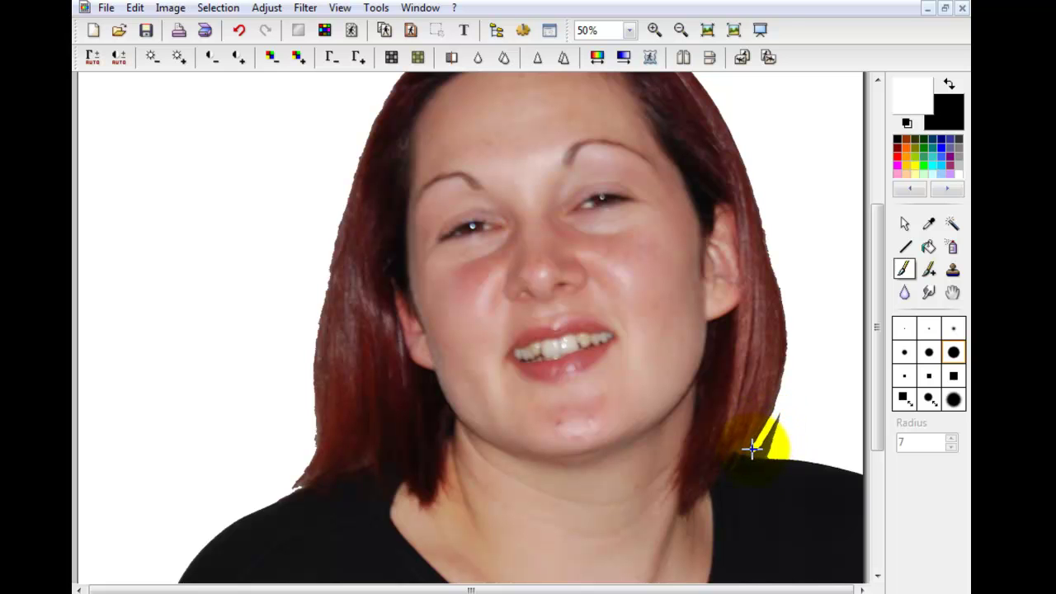
mouse_move(763, 453)
mouse_down()
mouse_move(780, 417)
mouse_move(768, 443)
mouse_move(769, 433)
mouse_up()
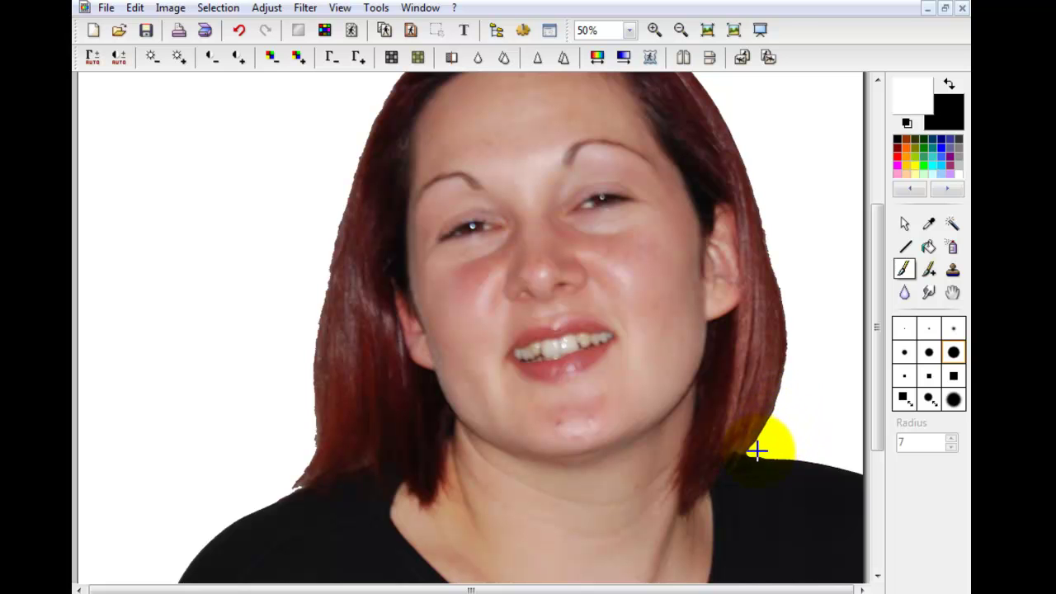
click(681, 31)
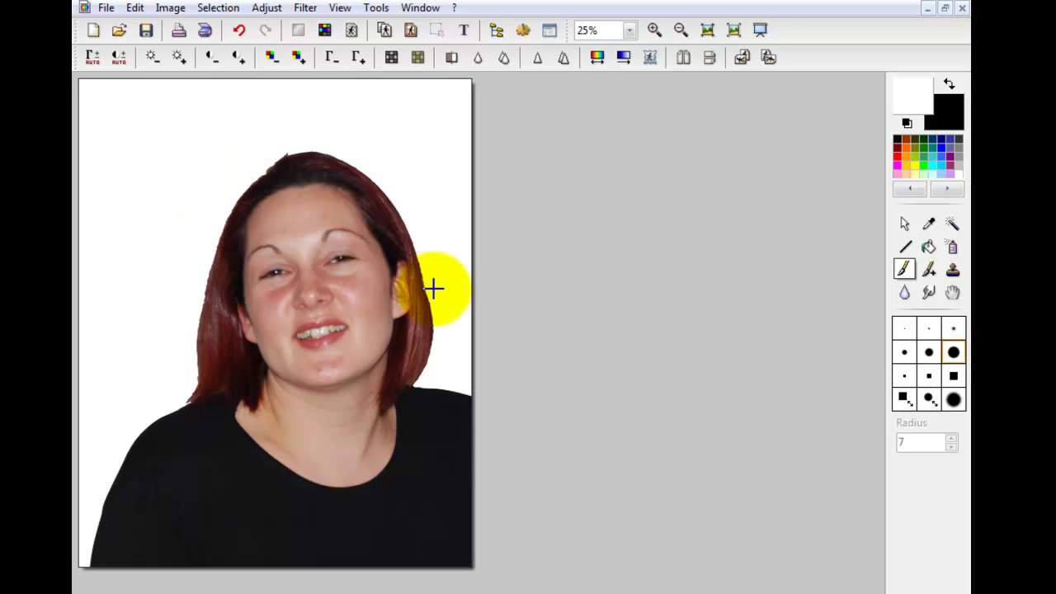
click(240, 33)
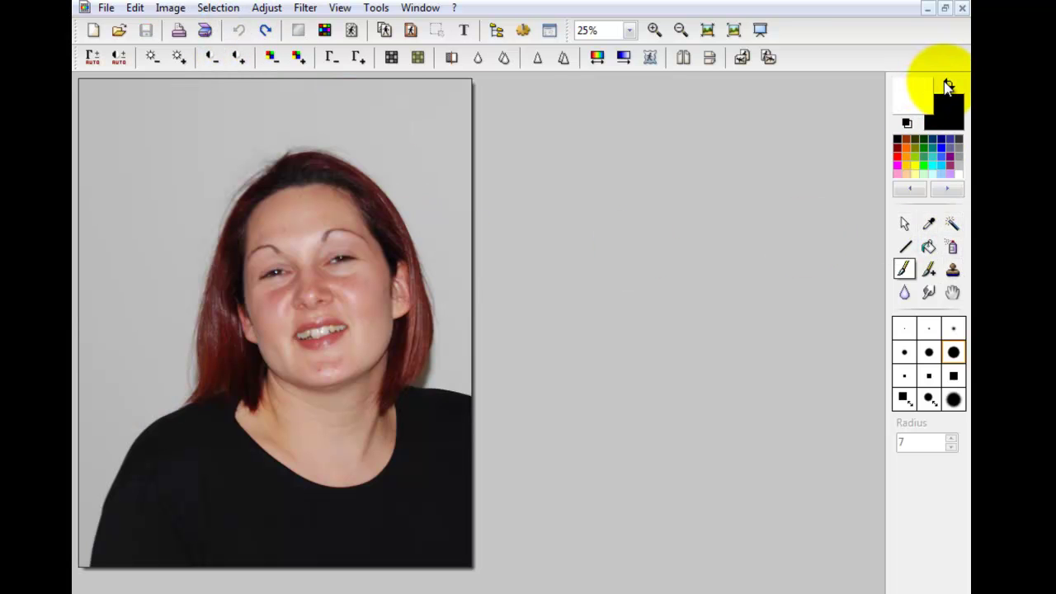
- Swap the foreground colour to black and fill the backdrop around the woman with it
click(948, 85)
click(928, 246)
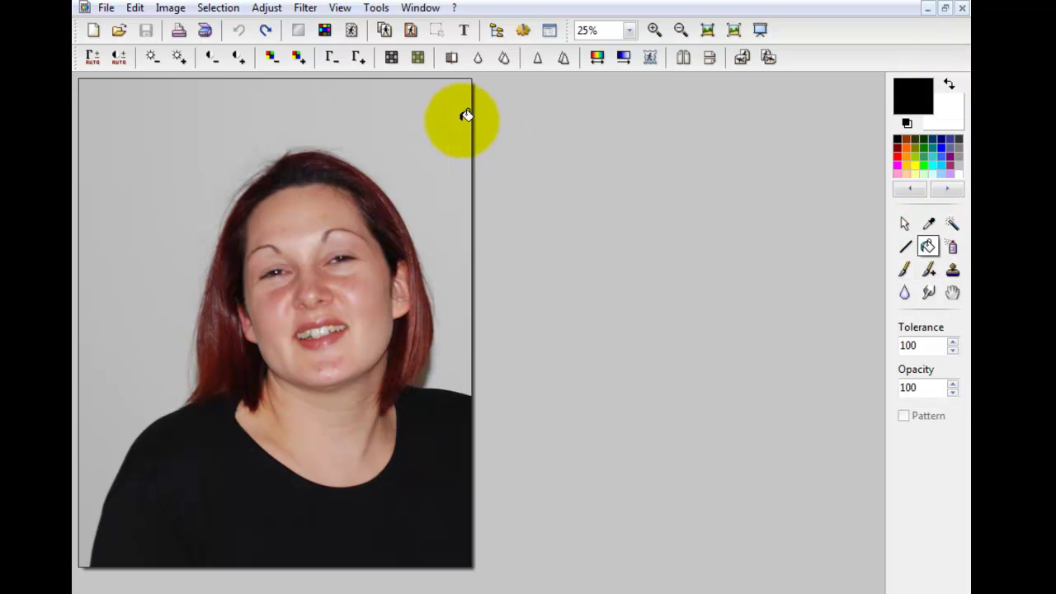
click(432, 121)
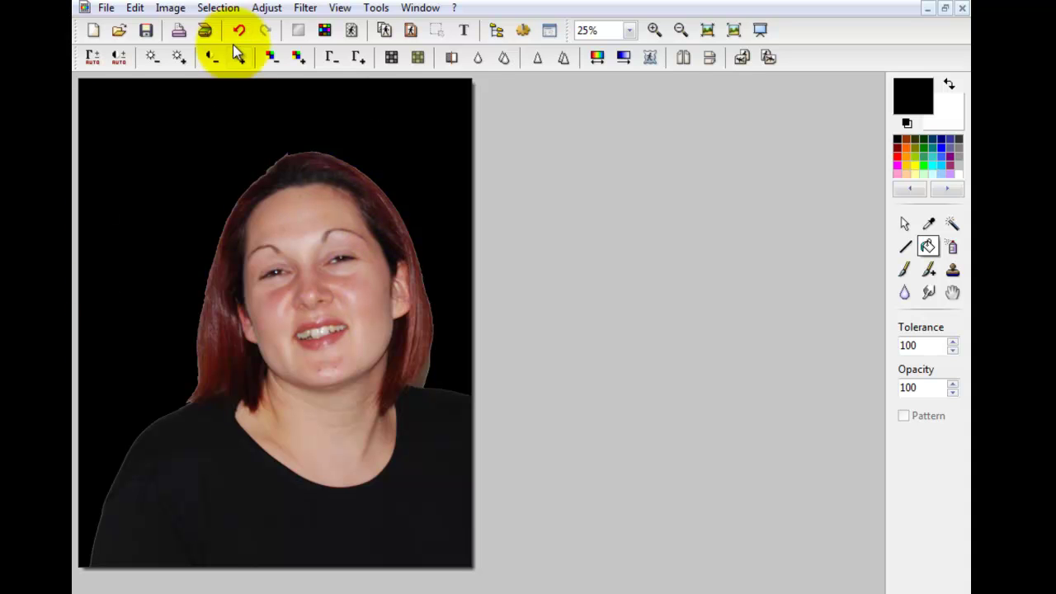
- Preview a black-and-white Duotone on the portrait without applying it, and undo the black backdrop fill
click(266, 7)
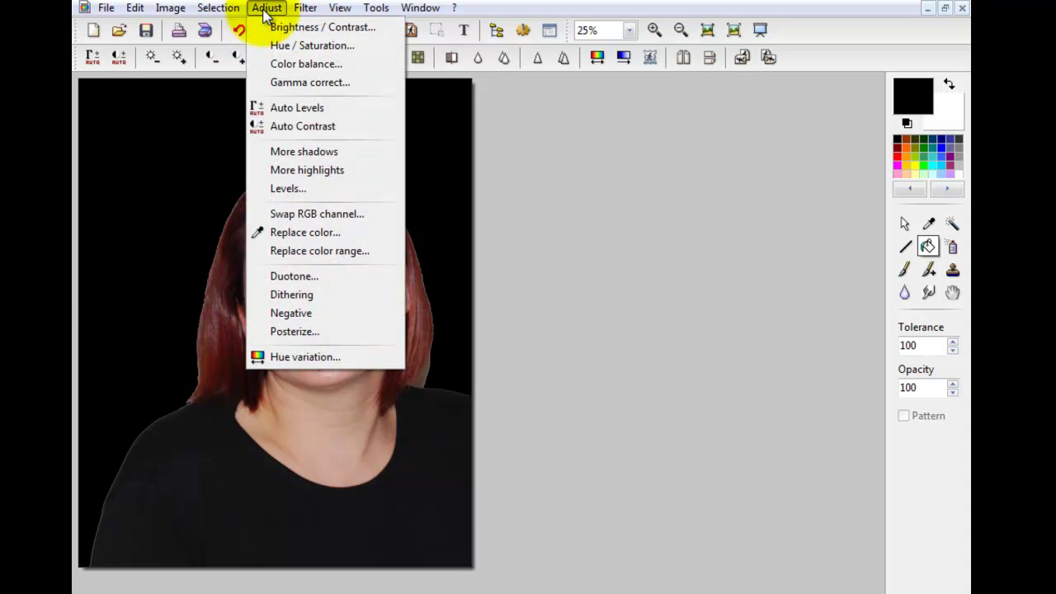
click(292, 276)
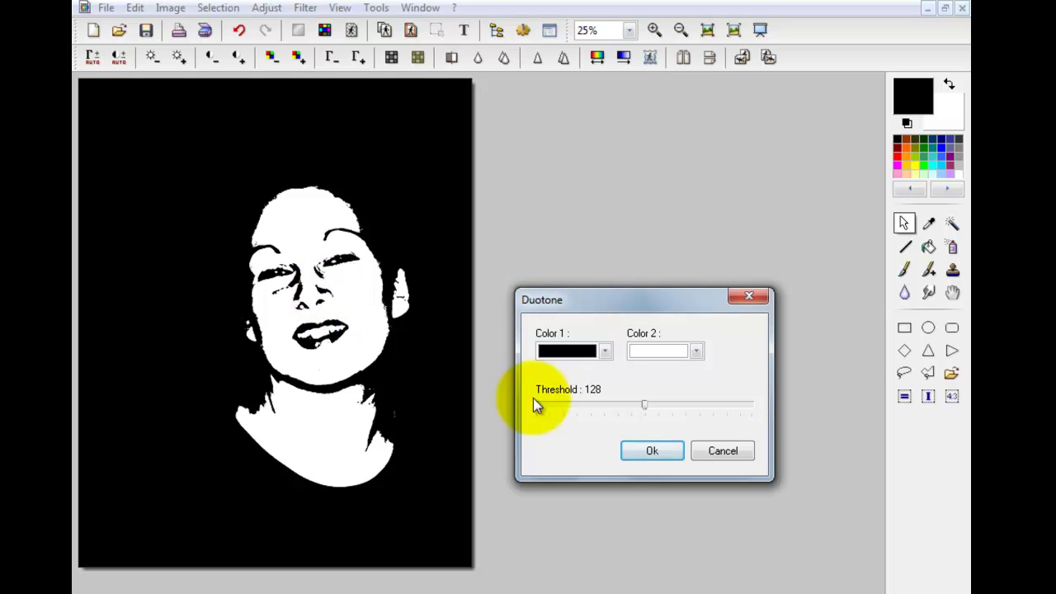
click(707, 453)
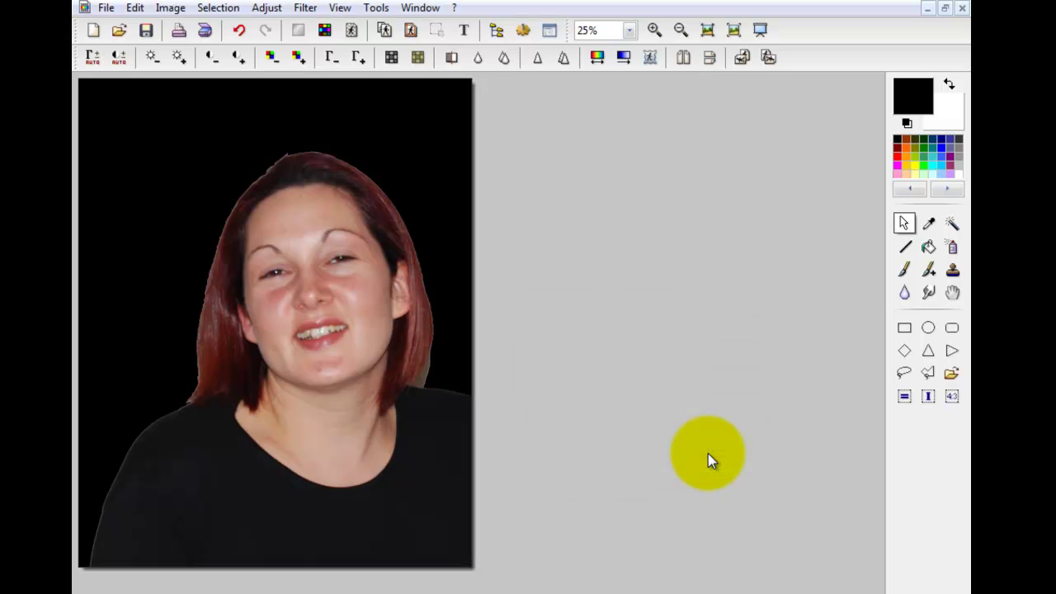
click(239, 31)
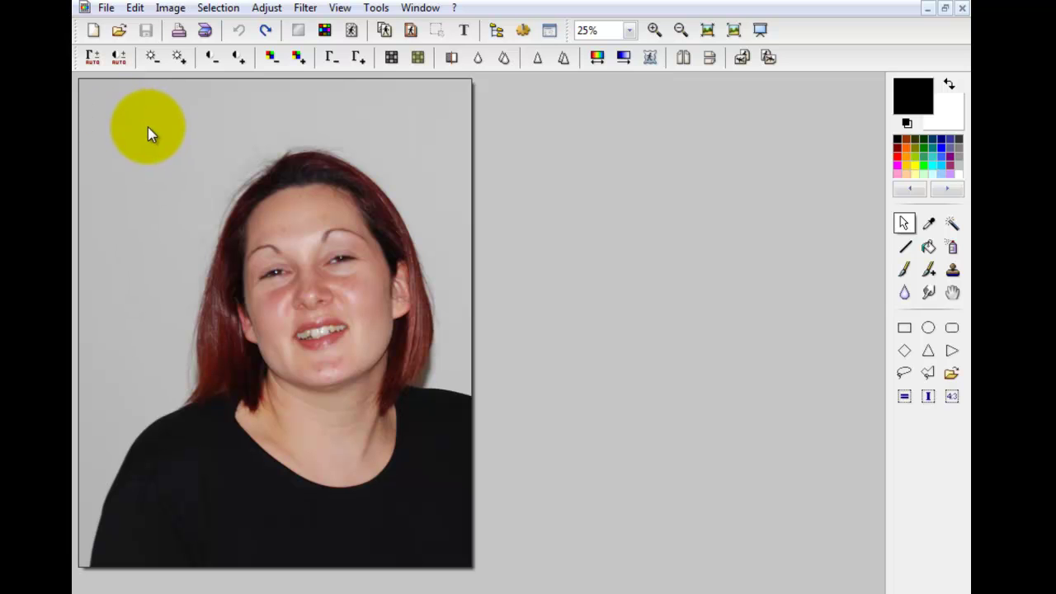
- Spray the grey backdrop around the woman white, using the spray tool with a radius of 100
click(952, 250)
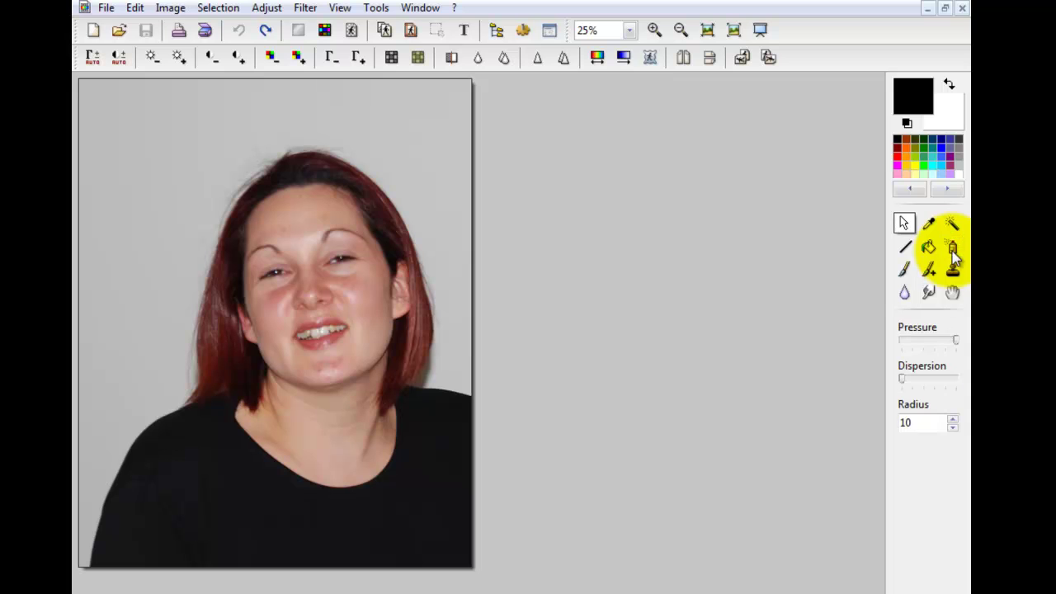
click(948, 86)
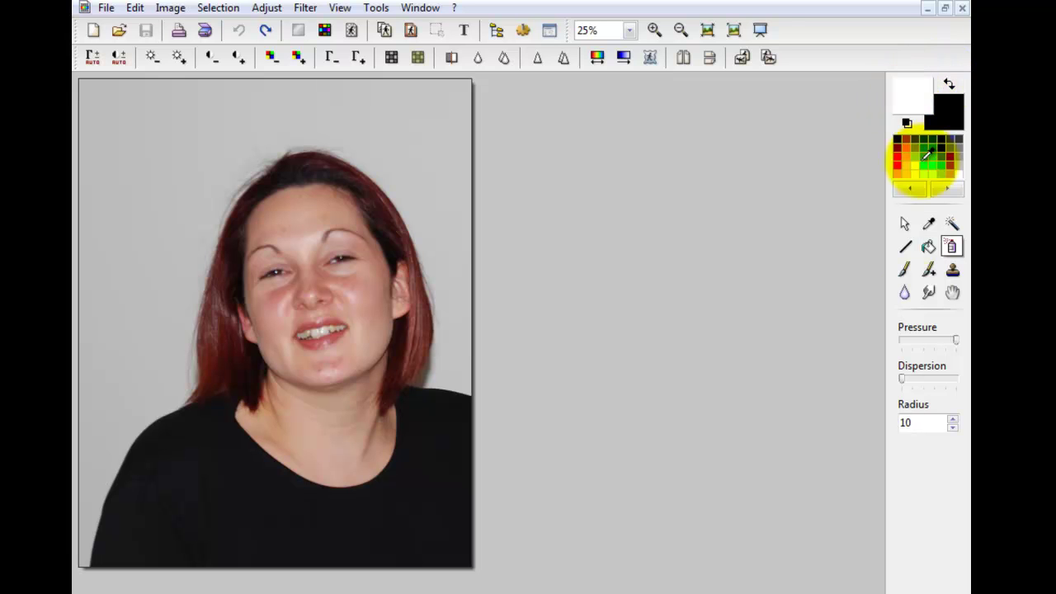
double_click(912, 423)
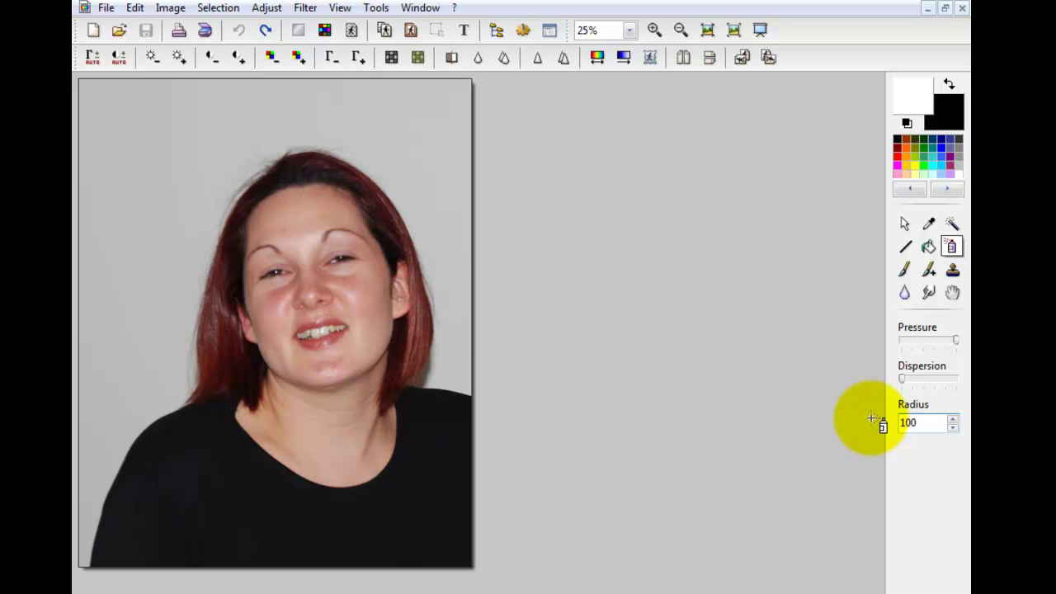
text(100)
click(116, 112)
mouse_move(117, 151)
mouse_down()
mouse_move(173, 128)
mouse_move(150, 187)
mouse_move(189, 128)
mouse_move(467, 91)
mouse_move(380, 99)
mouse_move(159, 82)
mouse_move(80, 96)
mouse_move(101, 108)
mouse_move(207, 110)
mouse_move(81, 129)
mouse_move(90, 239)
mouse_move(96, 171)
mouse_move(100, 208)
mouse_move(131, 149)
mouse_move(107, 215)
mouse_move(166, 179)
mouse_move(142, 261)
mouse_move(119, 240)
mouse_move(97, 310)
mouse_move(93, 272)
mouse_move(95, 447)
mouse_move(155, 386)
mouse_move(146, 263)
mouse_move(124, 380)
mouse_move(117, 292)
mouse_move(129, 242)
mouse_move(126, 297)
mouse_move(149, 301)
mouse_move(221, 128)
mouse_move(206, 151)
mouse_move(239, 120)
mouse_move(180, 160)
mouse_move(238, 121)
mouse_move(280, 113)
mouse_move(216, 180)
mouse_move(169, 383)
mouse_move(107, 445)
mouse_move(82, 537)
mouse_move(128, 313)
mouse_move(309, 113)
mouse_move(278, 144)
mouse_move(299, 124)
mouse_move(349, 130)
mouse_move(427, 201)
mouse_move(464, 304)
mouse_move(460, 338)
mouse_move(366, 94)
mouse_move(412, 153)
mouse_move(414, 111)
mouse_move(471, 137)
mouse_move(464, 259)
mouse_move(453, 178)
mouse_move(443, 154)
mouse_move(438, 179)
mouse_move(438, 131)
mouse_up()
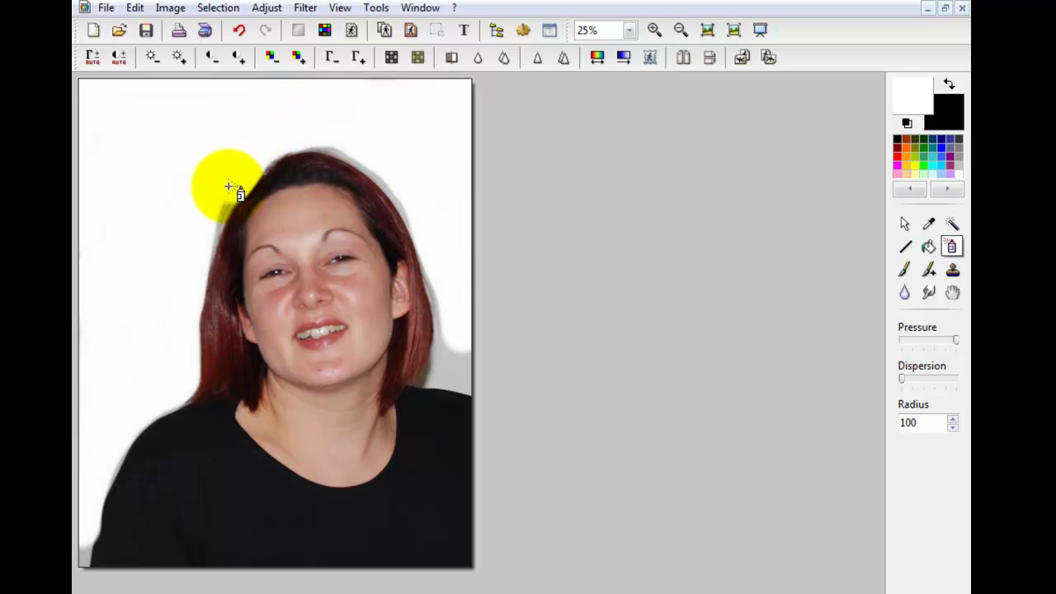
- Try spraying white close along the woman's hair with the radius 100 spray, and undo the strokes that cover her hair
drag(232, 184, 224, 274)
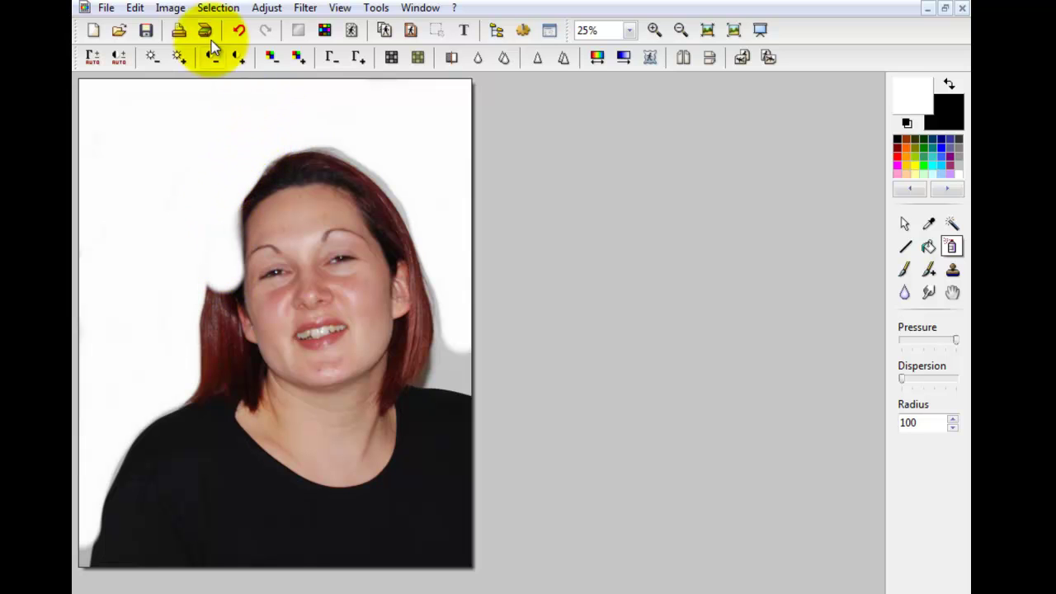
click(239, 33)
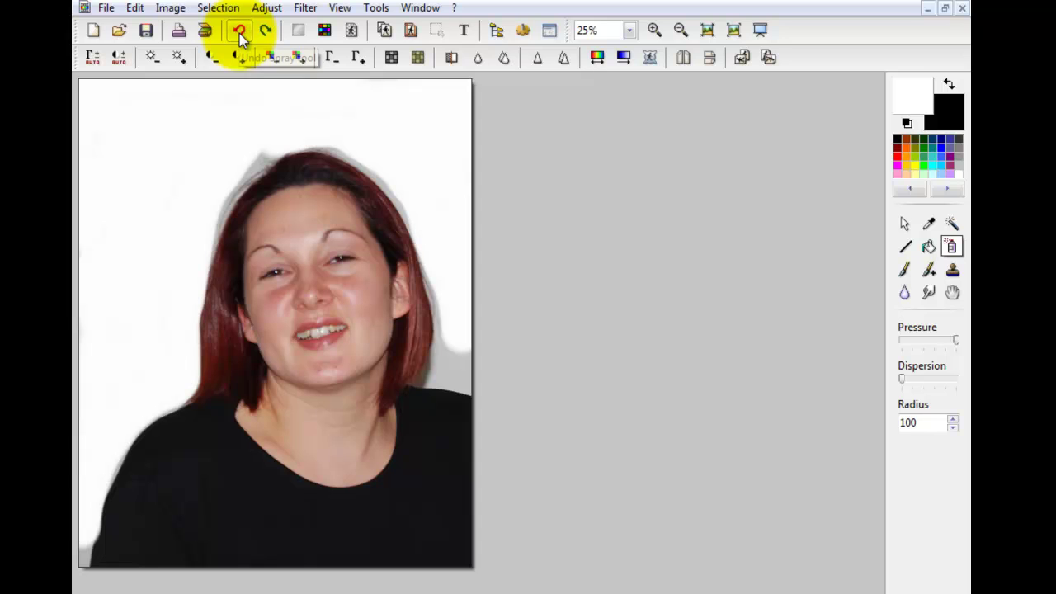
mouse_move(262, 116)
mouse_down()
mouse_move(323, 117)
mouse_move(95, 111)
mouse_move(259, 97)
mouse_move(238, 114)
mouse_move(276, 93)
mouse_move(287, 100)
mouse_move(170, 144)
mouse_move(125, 388)
mouse_move(142, 238)
mouse_move(110, 349)
mouse_move(148, 375)
mouse_move(195, 191)
mouse_move(171, 310)
mouse_move(222, 352)
mouse_move(205, 330)
mouse_move(201, 150)
mouse_up()
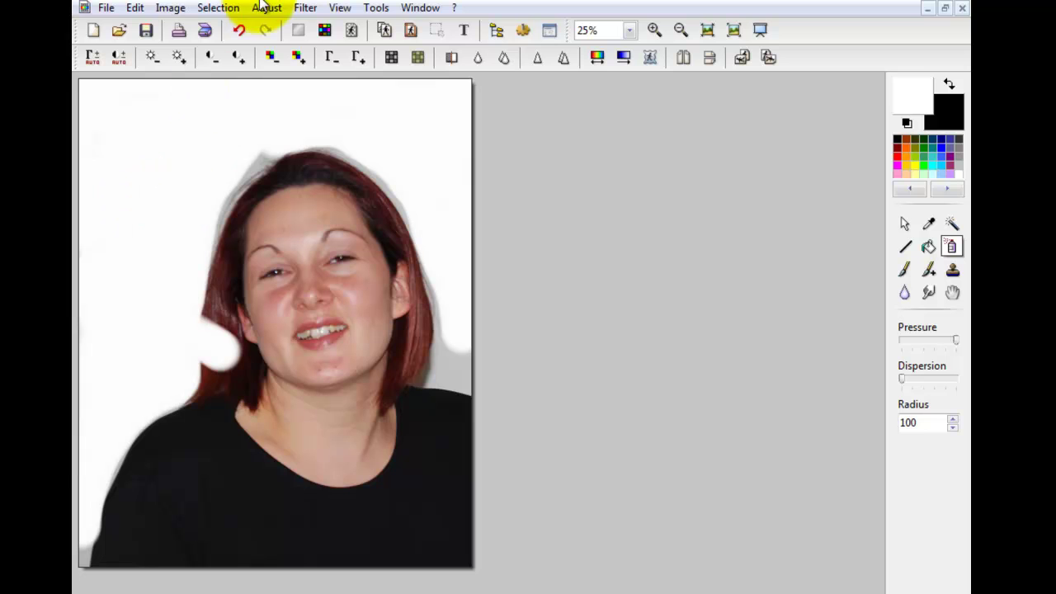
click(239, 31)
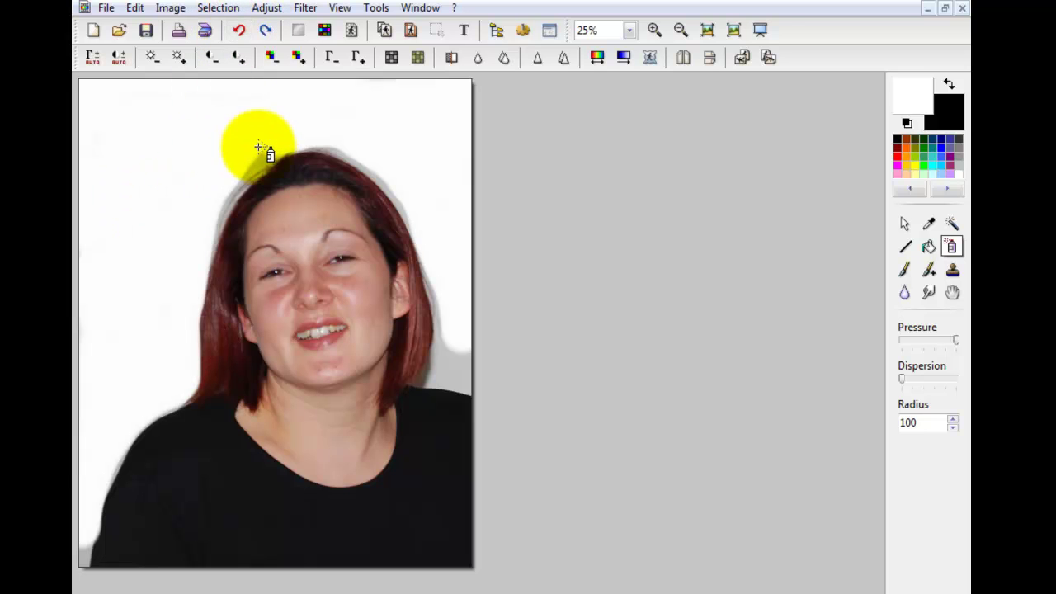
- Spray the shadow between hair and shoulder white, then trace the hair and shoulder edges with a spray radius of 5
mouse_move(436, 365)
mouse_down()
mouse_move(458, 310)
mouse_move(458, 367)
mouse_move(470, 369)
mouse_move(456, 370)
mouse_move(457, 297)
mouse_move(446, 279)
mouse_move(419, 364)
mouse_up()
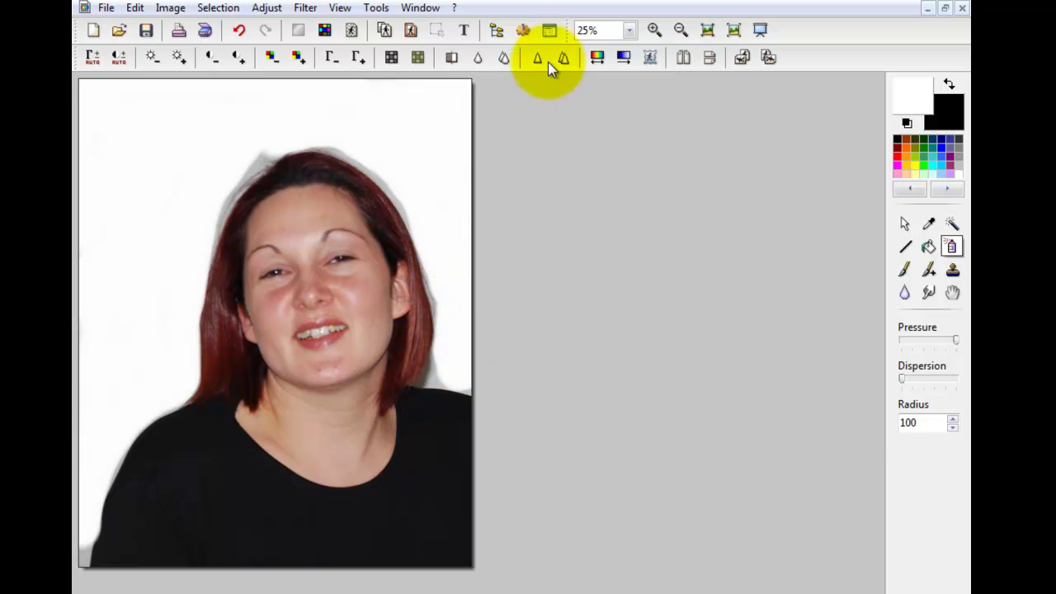
double_click(926, 425)
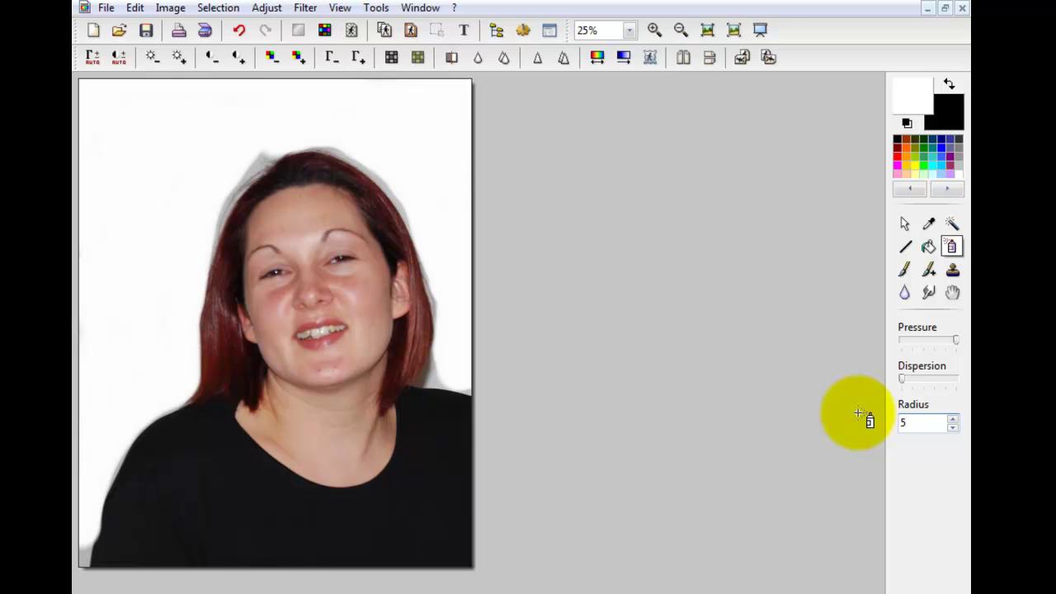
text(5)
click(654, 30)
click(654, 30)
drag(610, 589, 735, 589)
mouse_move(772, 510)
mouse_down()
mouse_move(759, 508)
mouse_move(798, 517)
mouse_move(774, 521)
mouse_up()
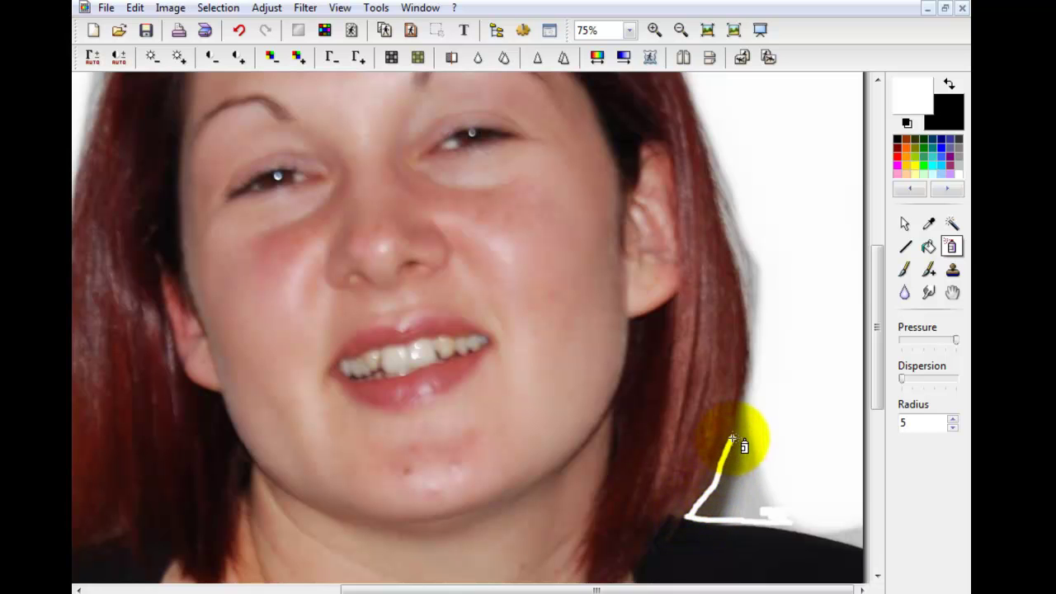
drag(735, 424, 749, 318)
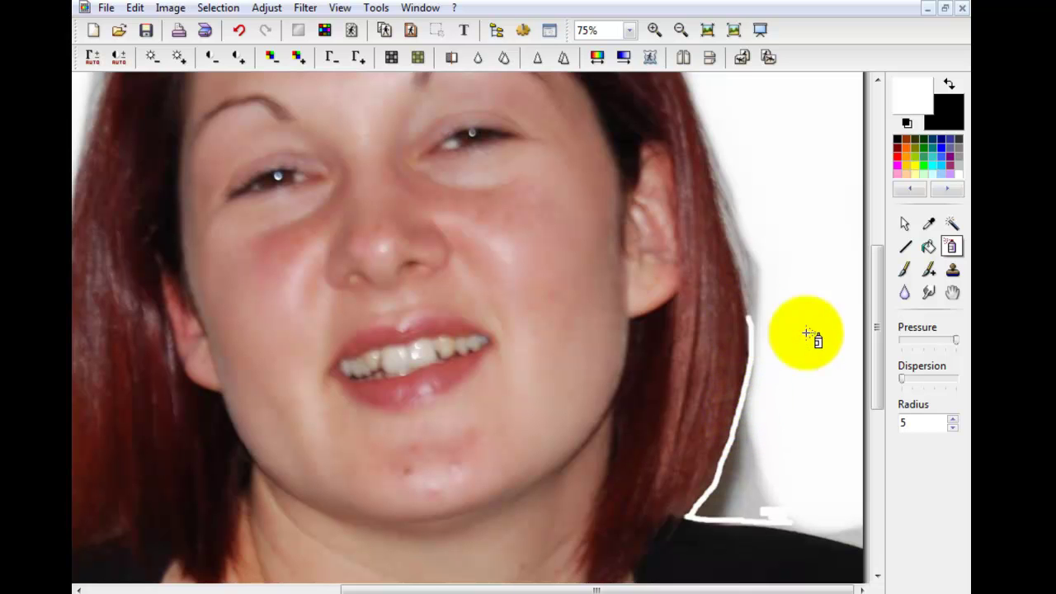
- Paint over the leftover shadow and the shoulder edge in white with a large round brush
click(904, 270)
click(952, 353)
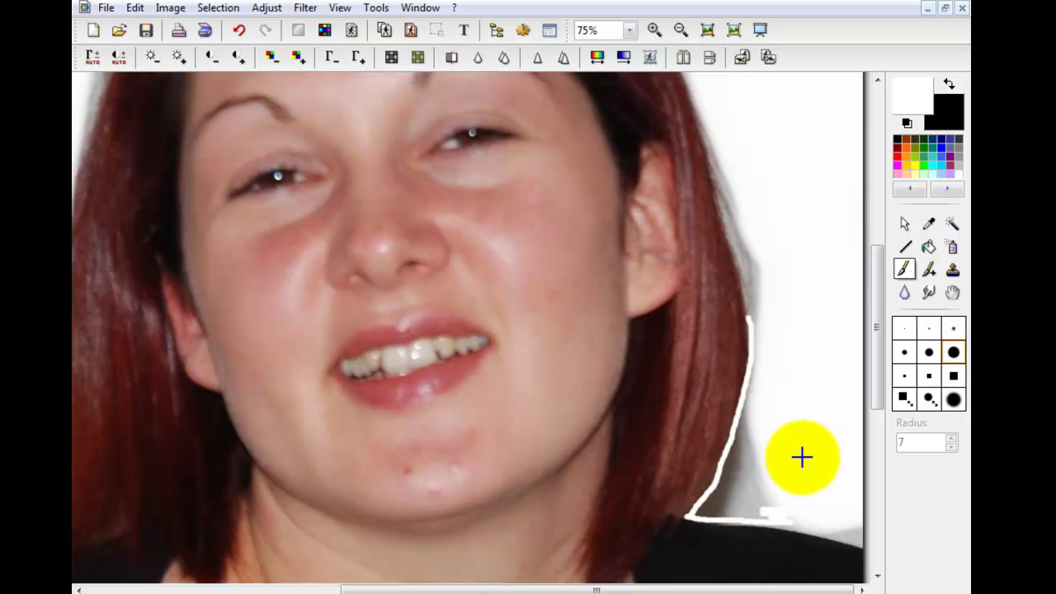
drag(759, 487, 853, 538)
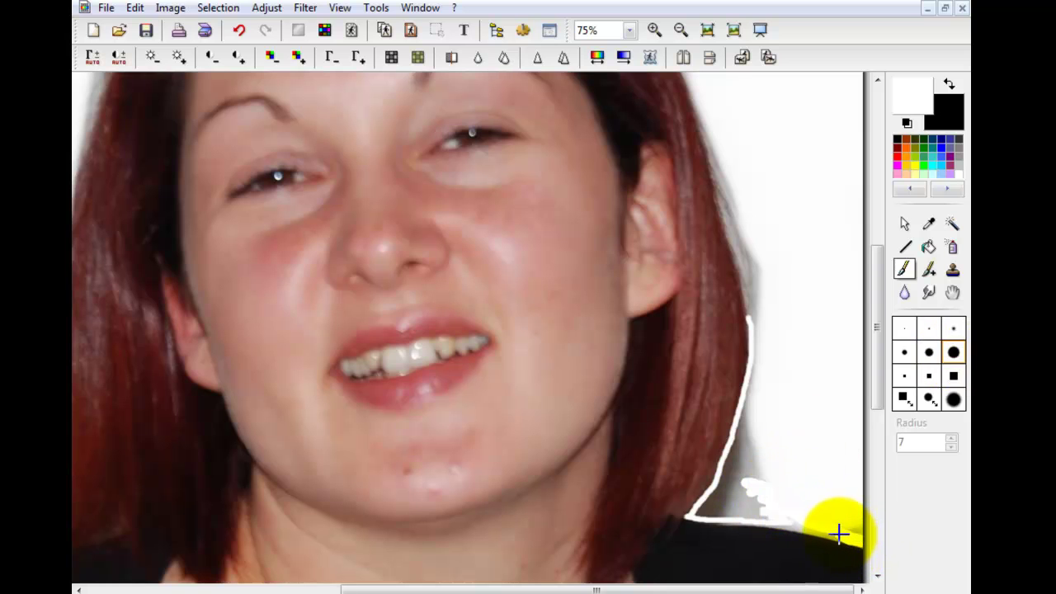
mouse_move(787, 525)
mouse_down()
mouse_move(860, 542)
mouse_move(853, 526)
mouse_move(838, 530)
mouse_move(851, 532)
mouse_move(853, 506)
mouse_move(791, 514)
mouse_move(835, 531)
mouse_move(747, 517)
mouse_move(768, 508)
mouse_move(747, 500)
mouse_move(779, 472)
mouse_move(754, 450)
mouse_move(749, 409)
mouse_move(698, 513)
mouse_move(753, 500)
mouse_up()
- Undo the white brush and spray strokes made beside the hair and shoulder
scroll(762, 447, up, 1)
scroll(761, 450, down, 2)
scroll(760, 450, down, 5)
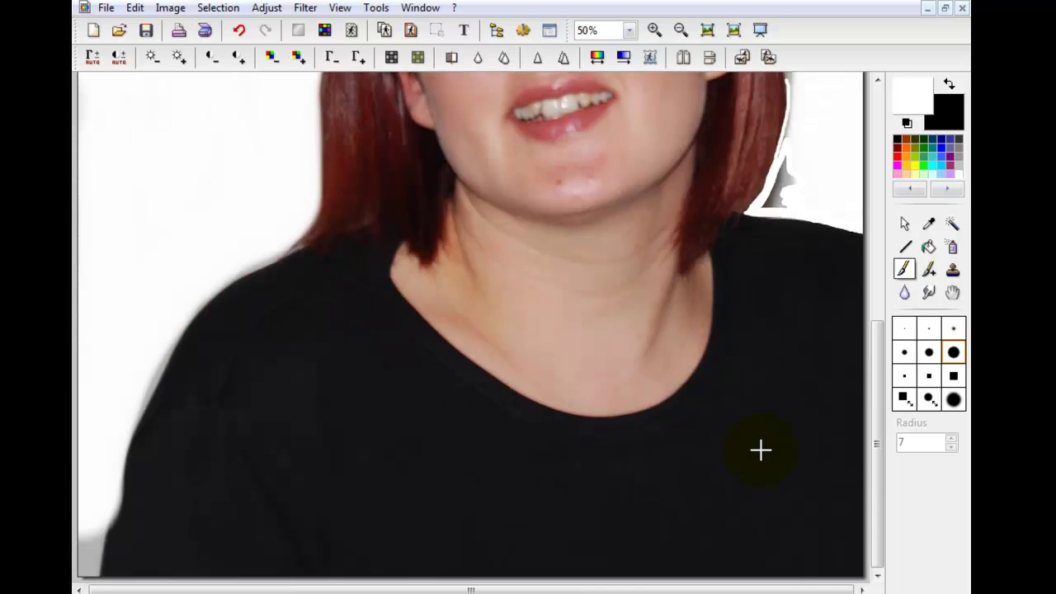
scroll(757, 445, up, 3)
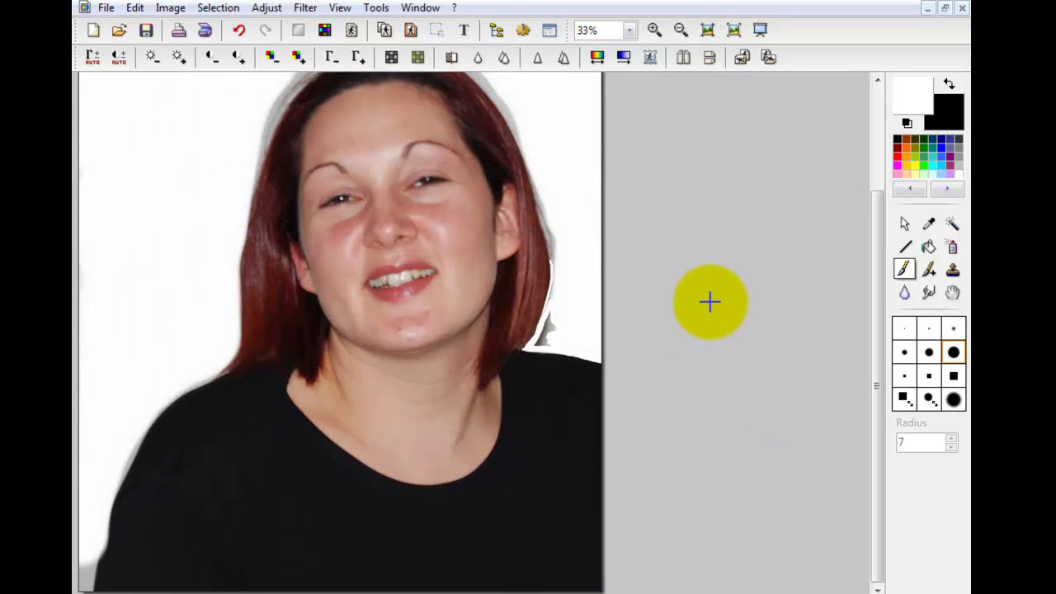
drag(872, 294, 860, 222)
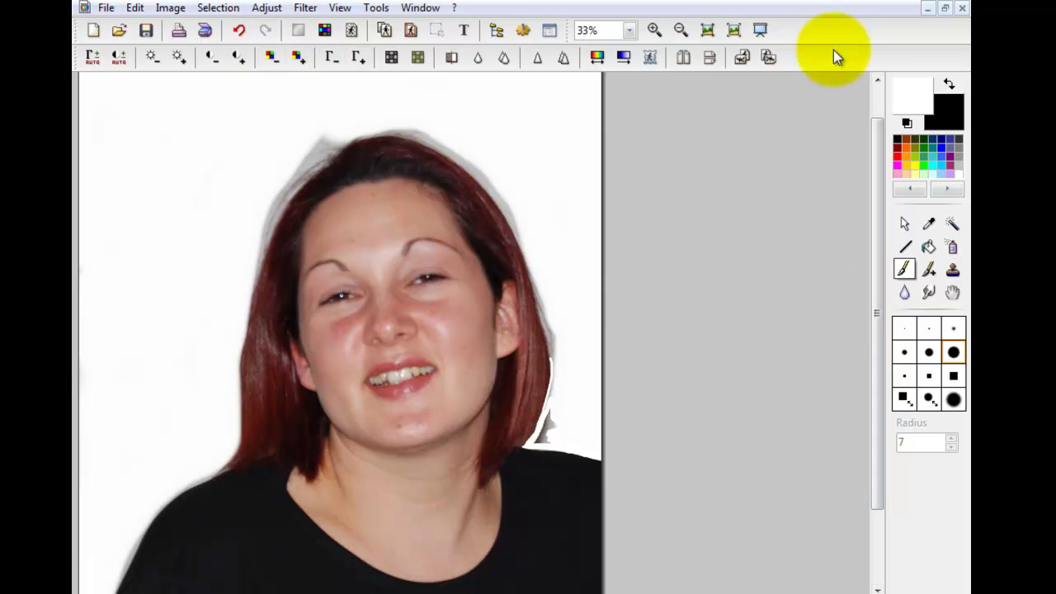
click(239, 33)
click(239, 33)
click(239, 33)
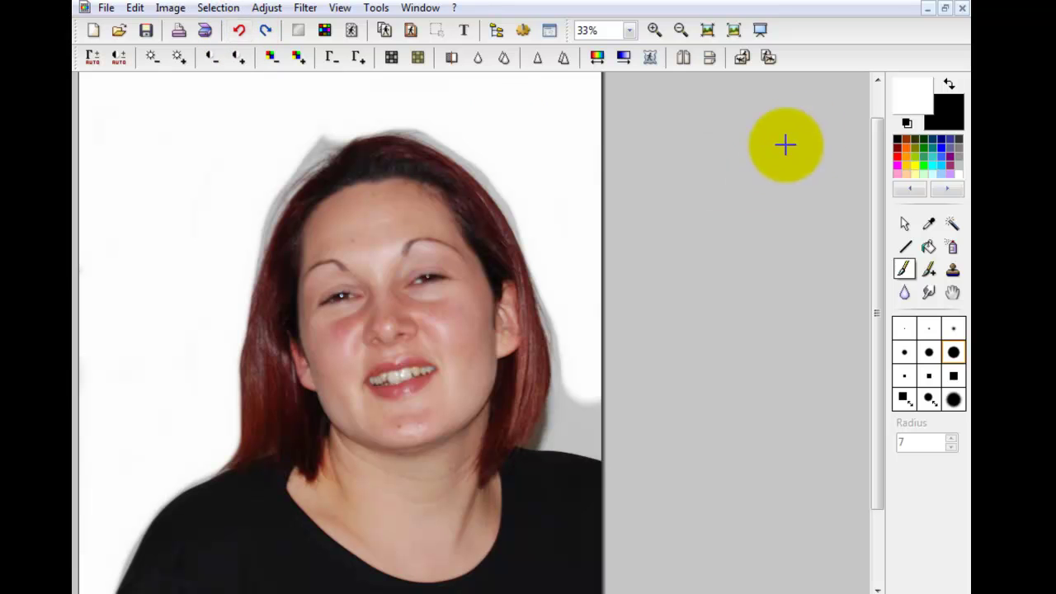
- Fill the remaining grey backdrop beside the shoulder with white at tolerance 100 and opacity 100, and return to the selection tool
click(927, 246)
click(576, 430)
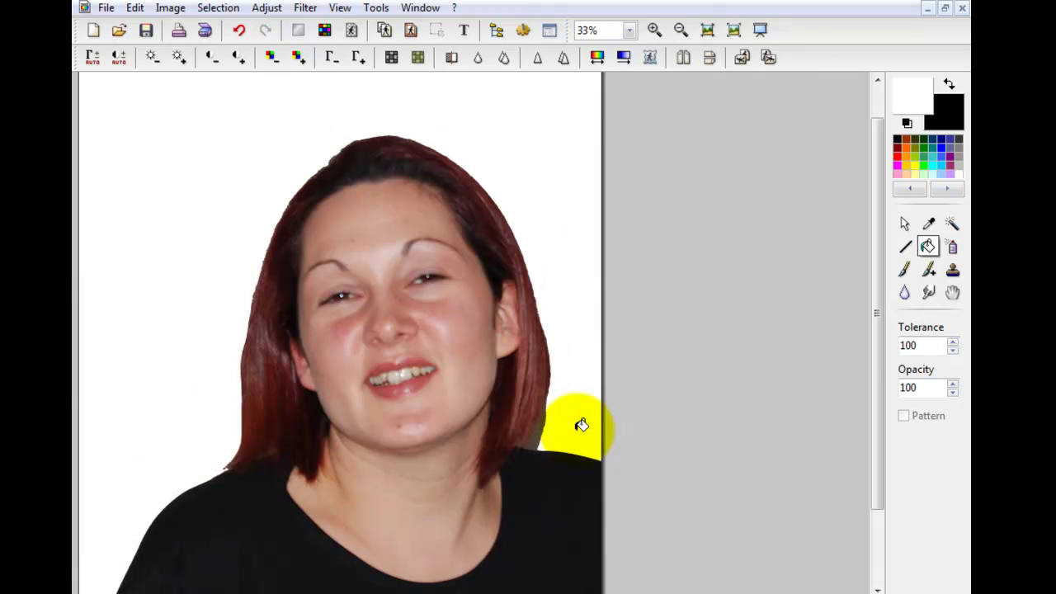
scroll(483, 284, down, 1)
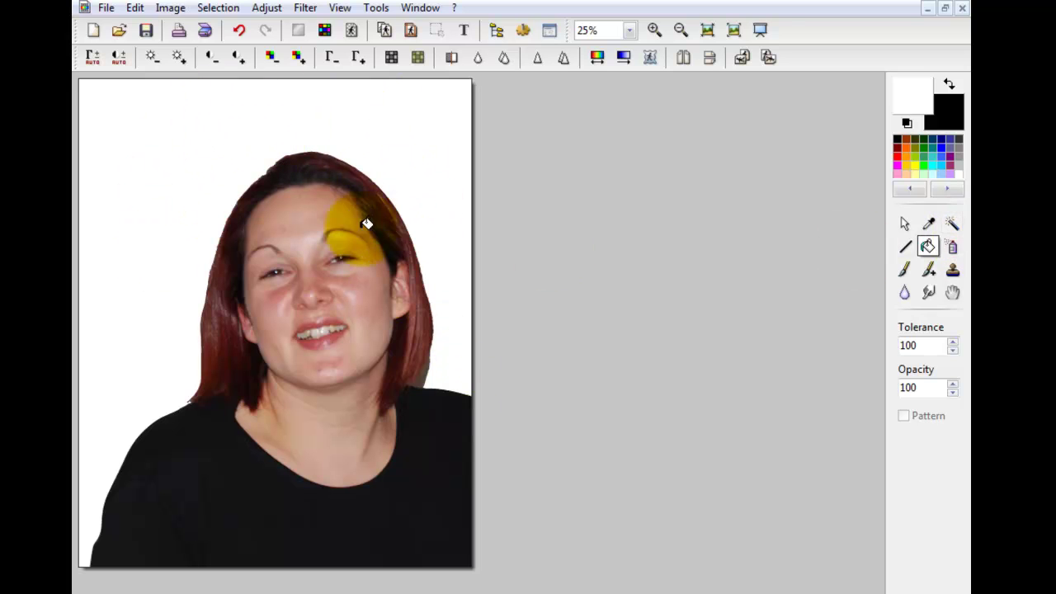
click(904, 225)
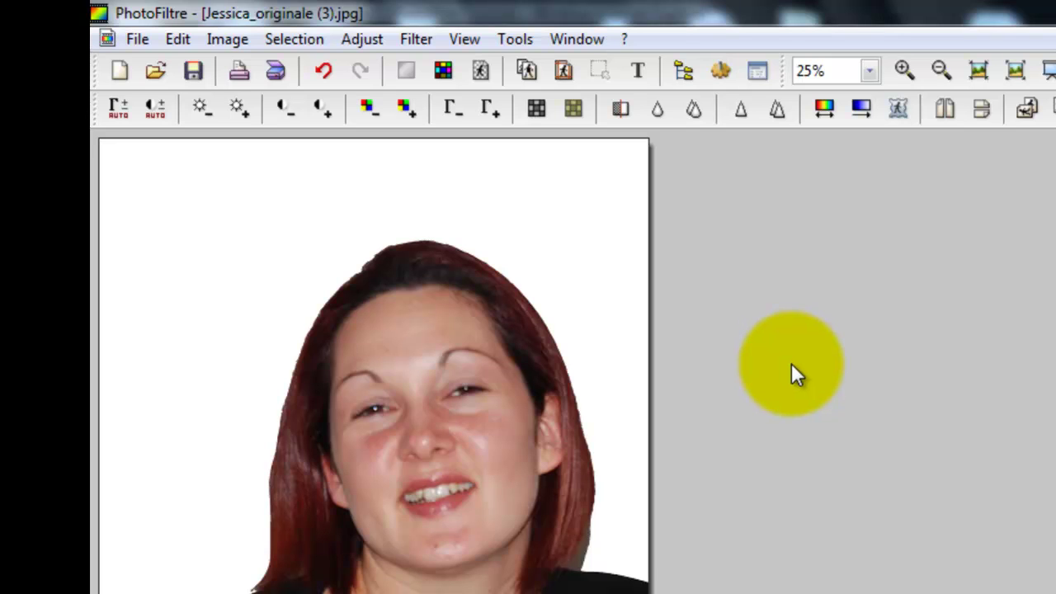
- Apply the Black and White aged effect to the whole portrait
click(425, 39)
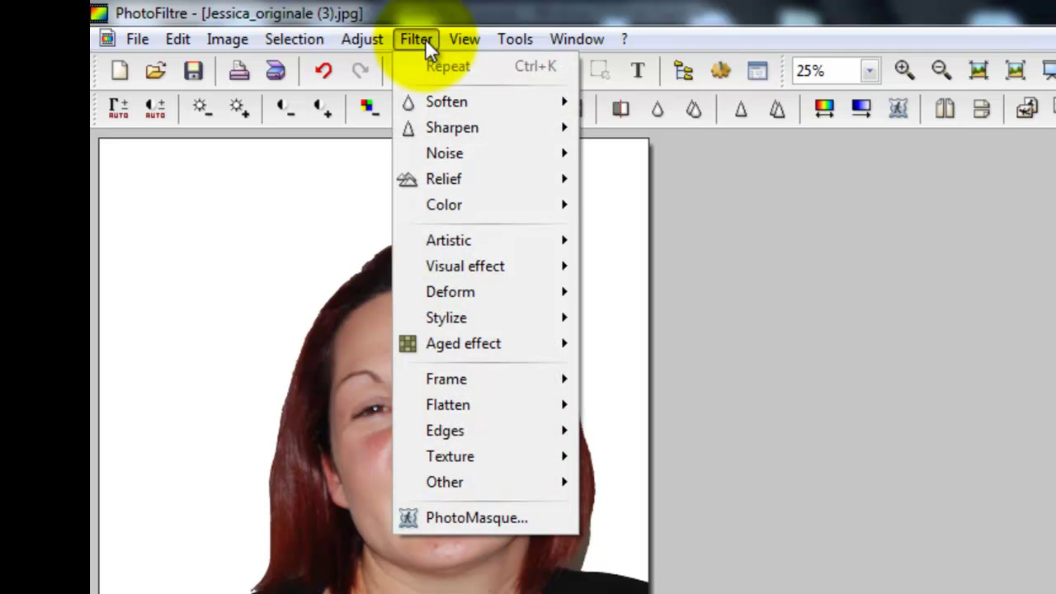
mouse_move(441, 349)
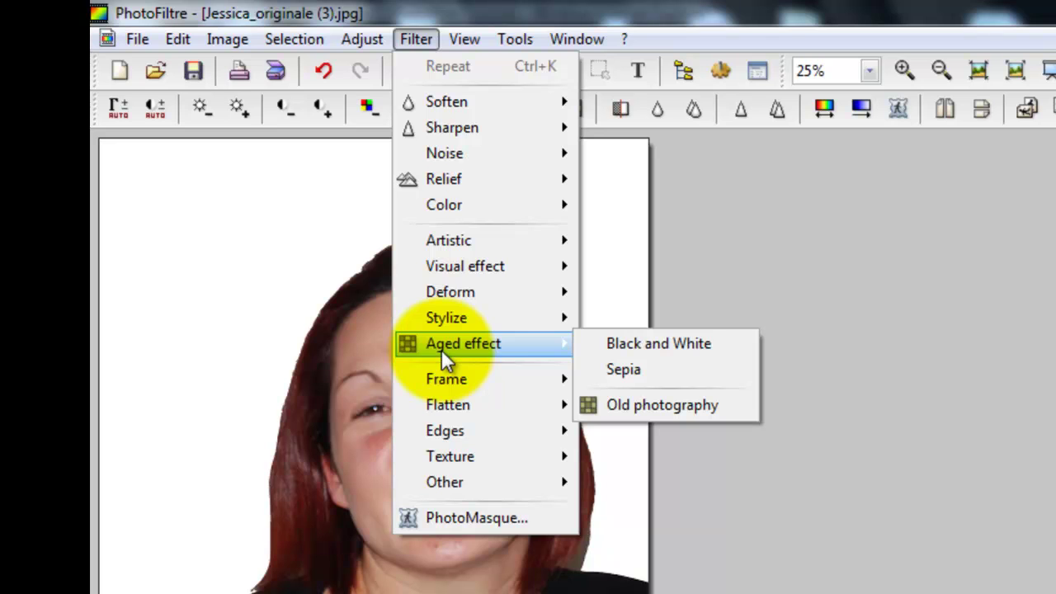
click(648, 343)
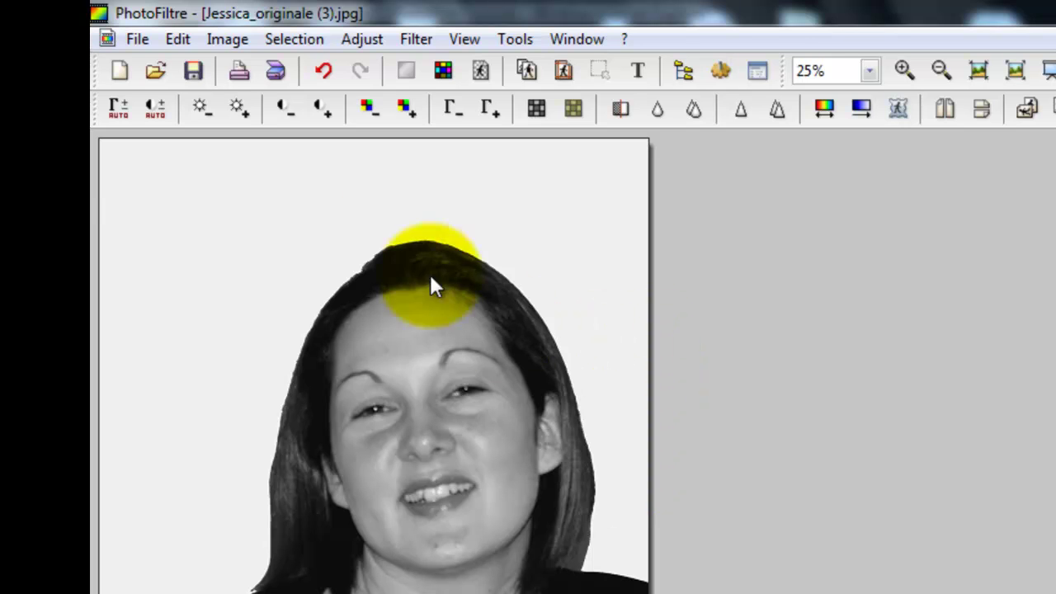
- Invert the greyscale portrait to a negative, and undo both the negative and the Black and White effect
click(367, 41)
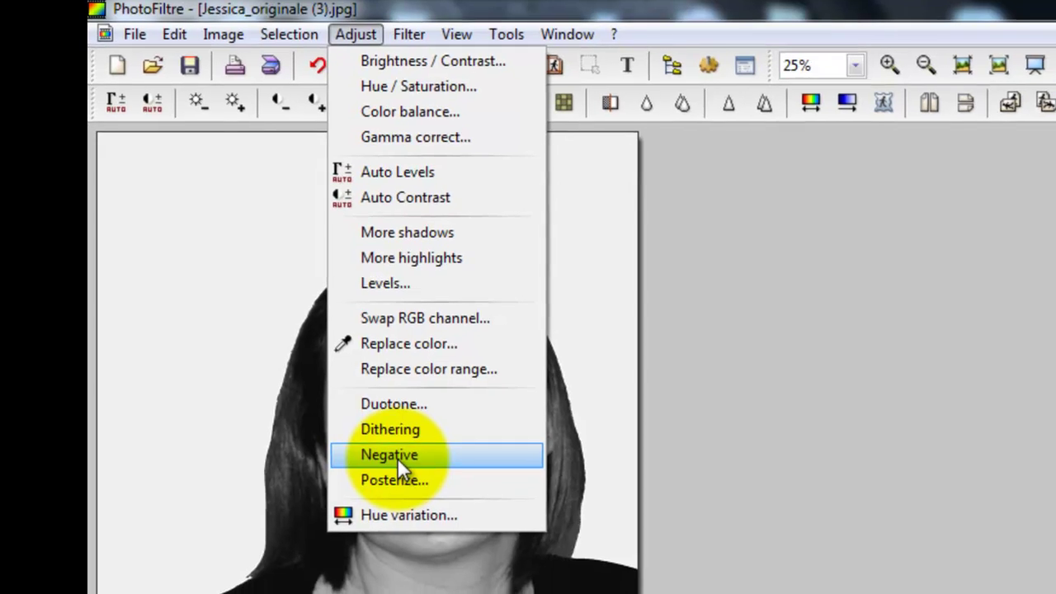
click(403, 467)
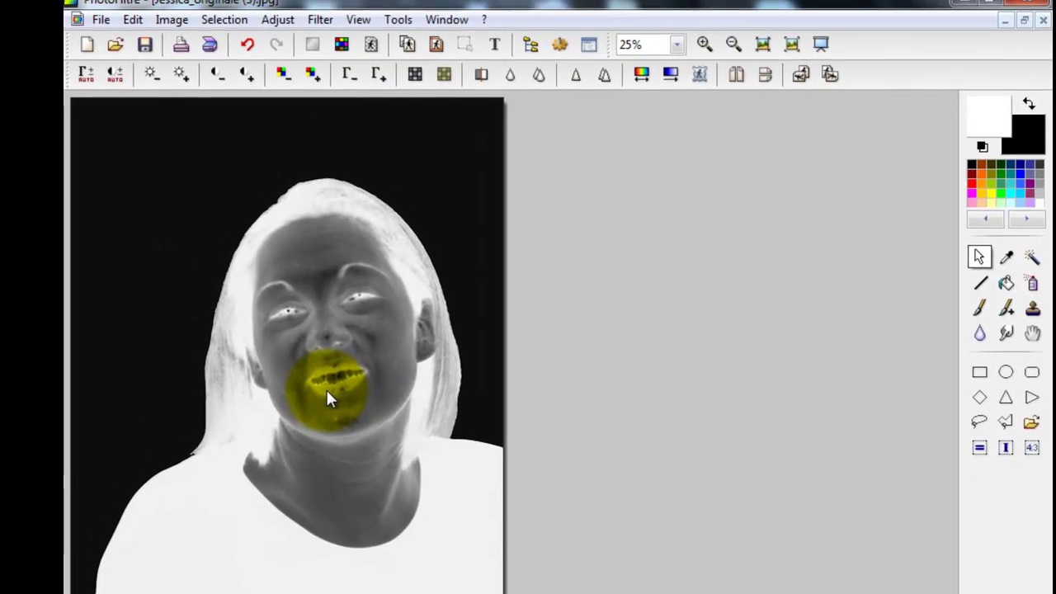
click(248, 54)
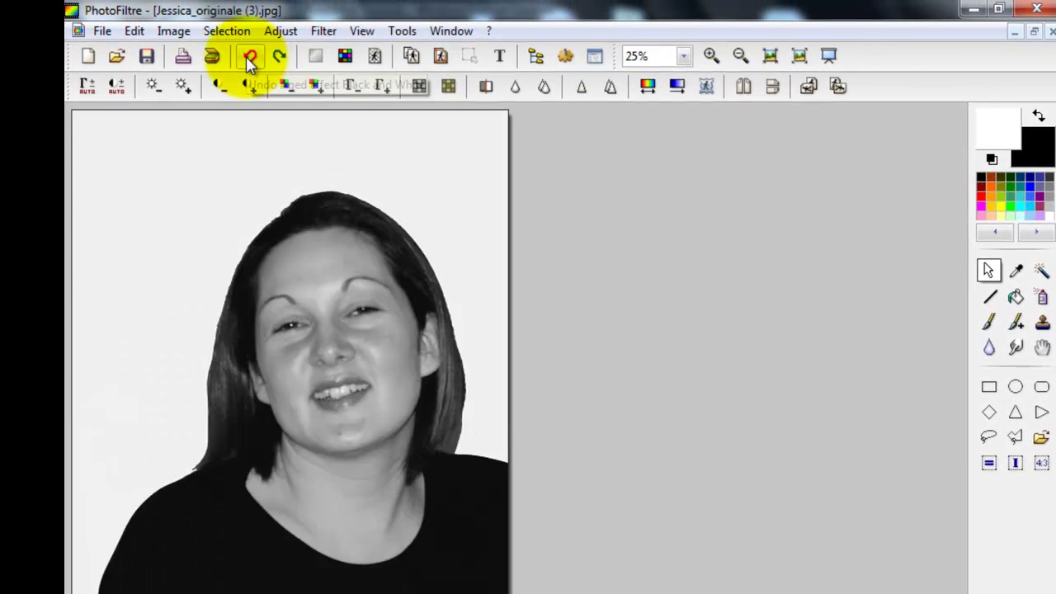
click(247, 55)
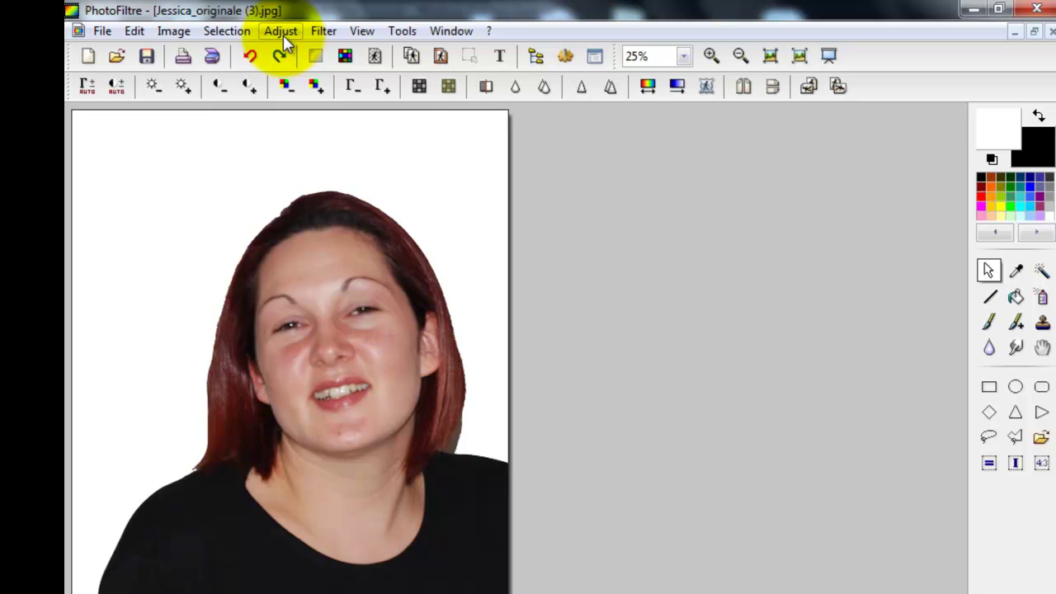
- Apply a Duotone of black and white with a threshold of 128 to the portrait
click(281, 31)
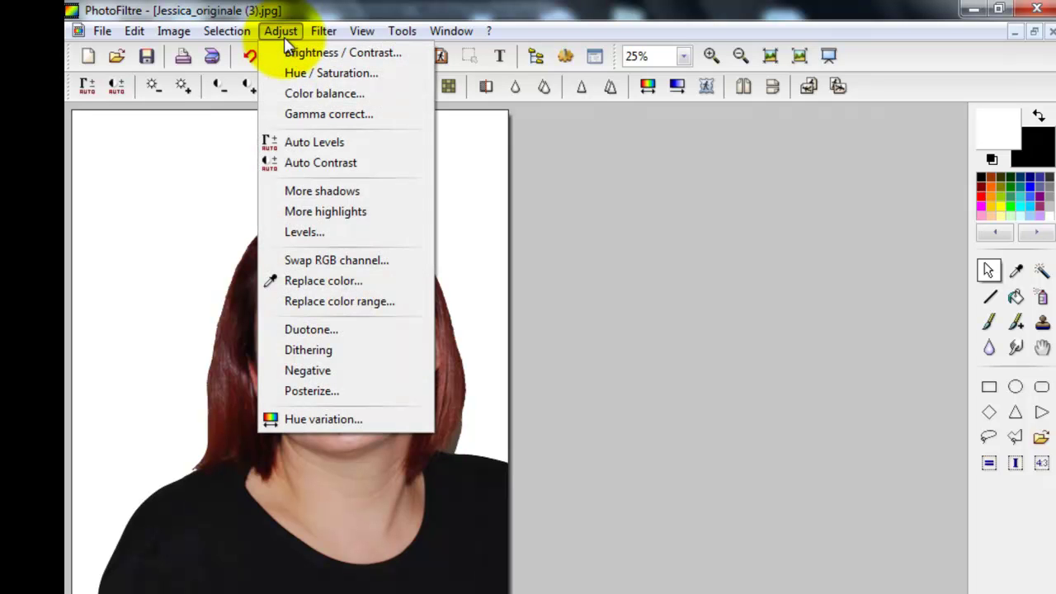
click(294, 330)
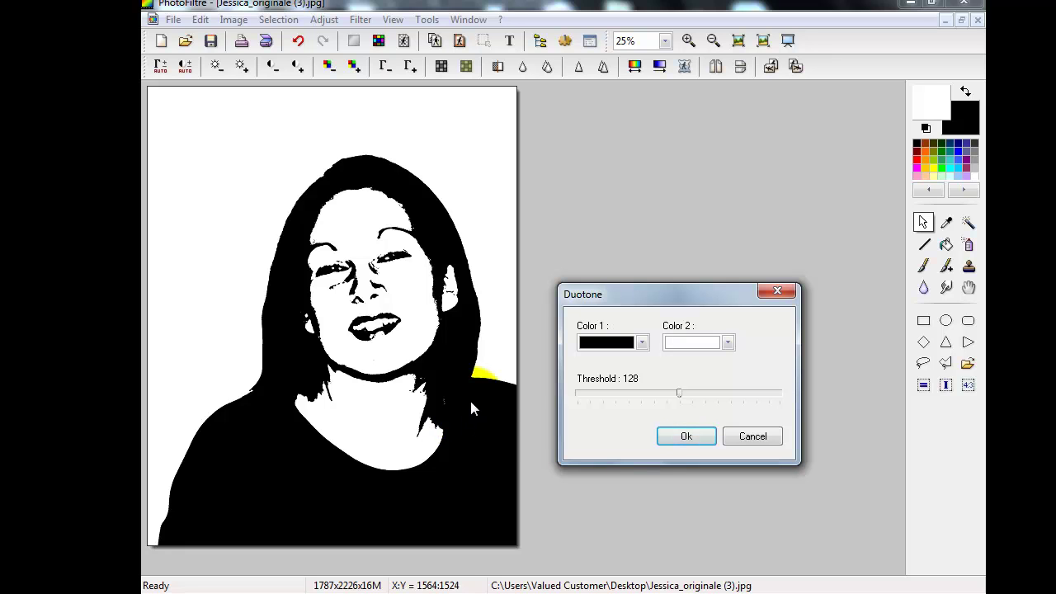
click(689, 436)
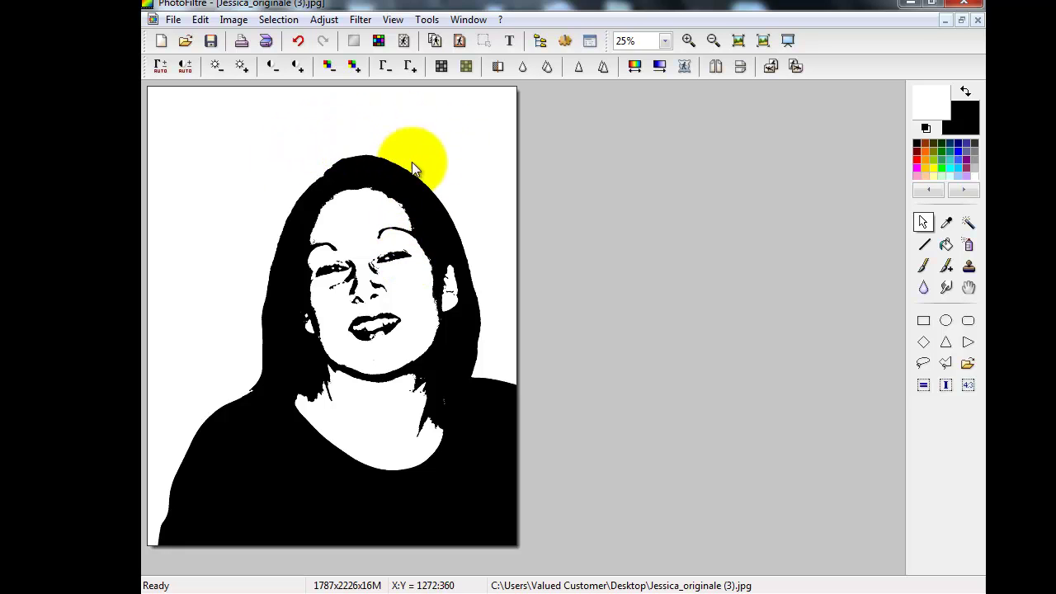
- Invert the duotone portrait to a negative, and undo the inversion
click(328, 20)
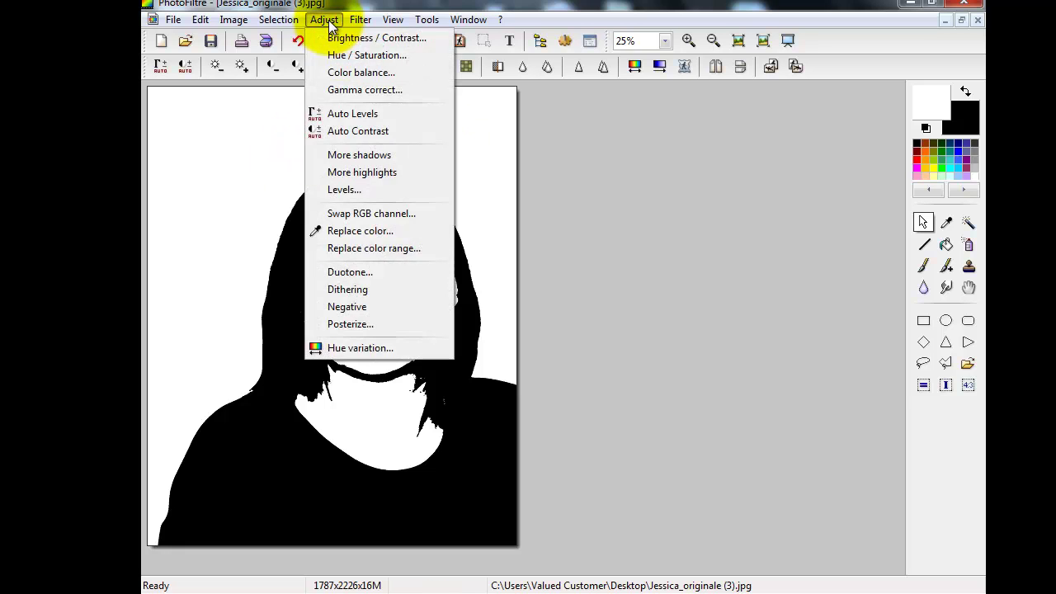
click(335, 307)
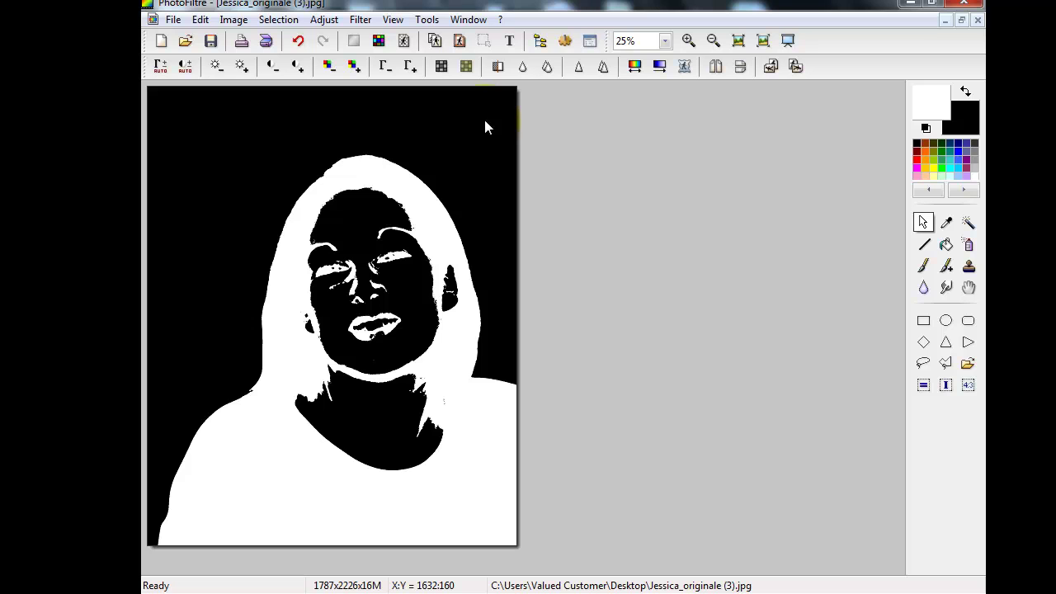
click(299, 41)
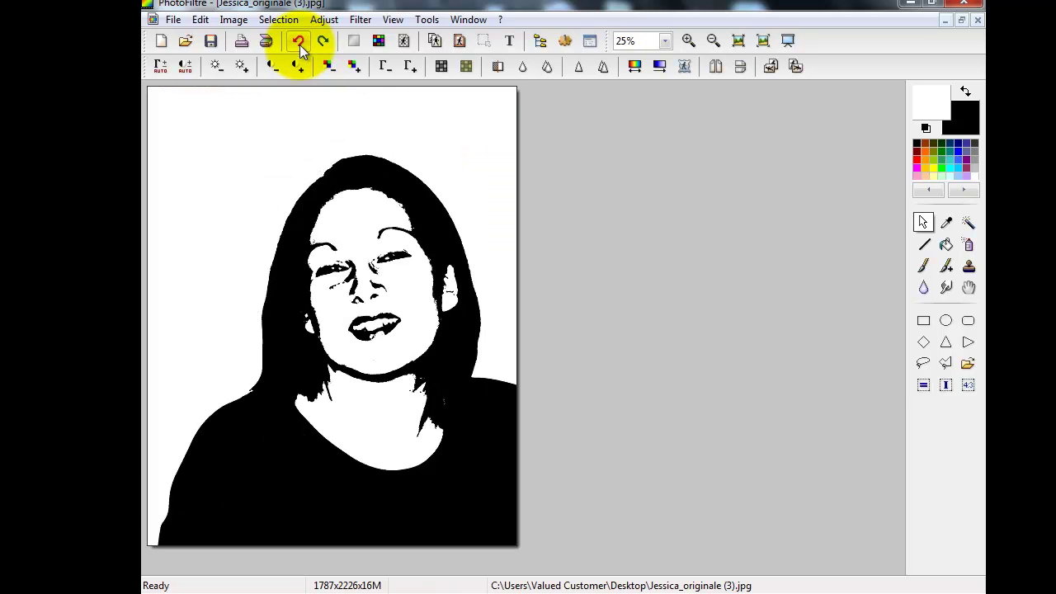
- Apply a Duotone with white as Color 1 and black as Color 2 at threshold 128, and undo it
click(326, 22)
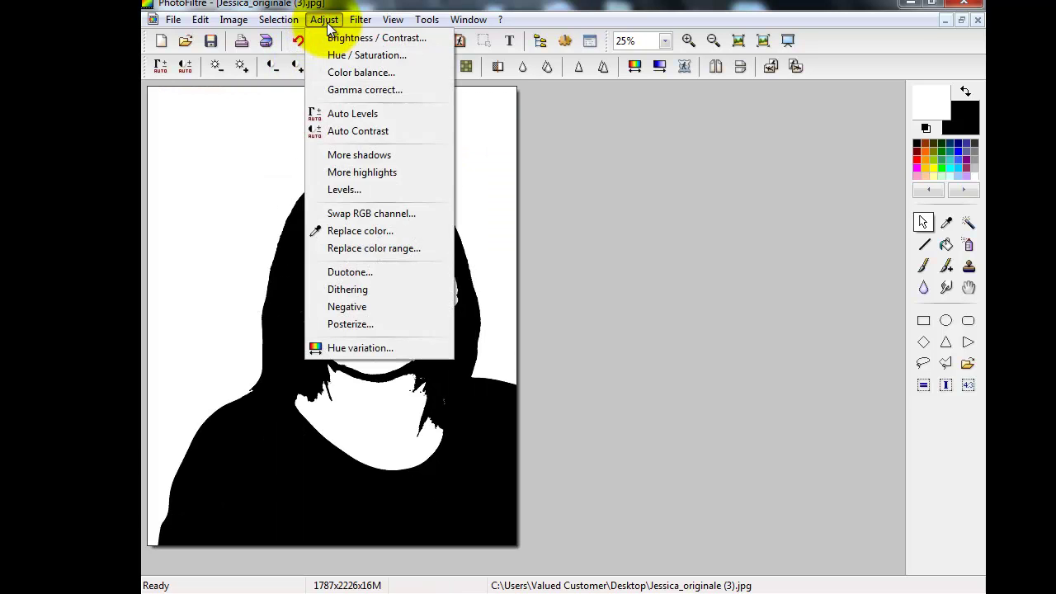
click(345, 270)
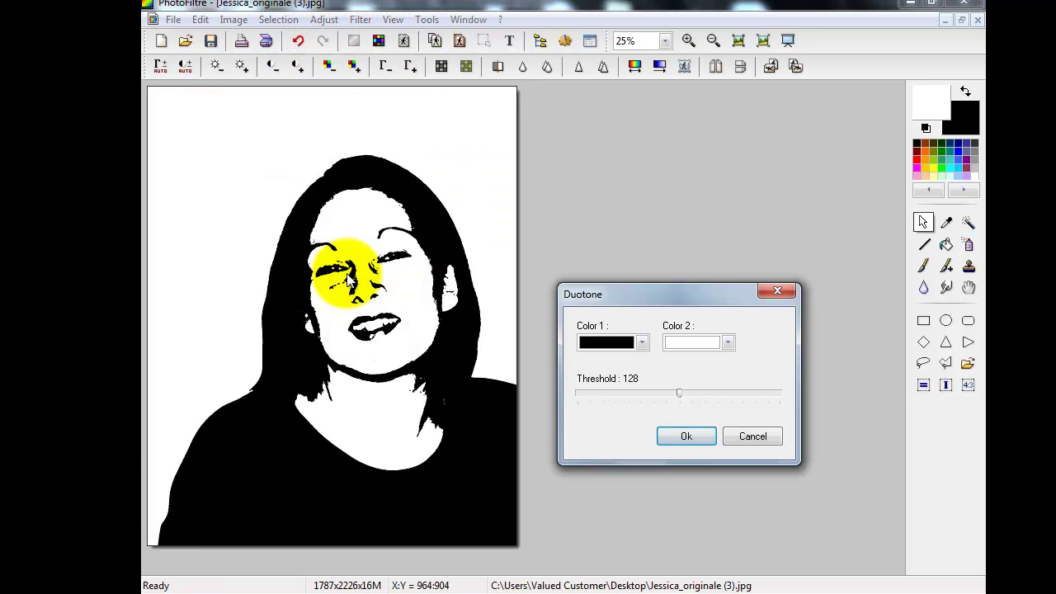
click(642, 343)
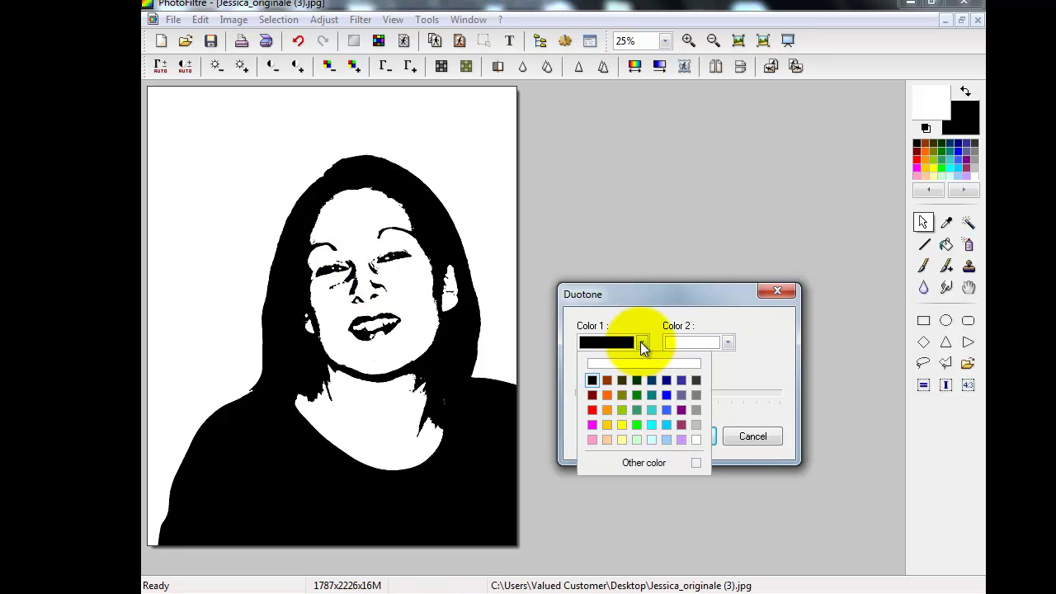
click(696, 440)
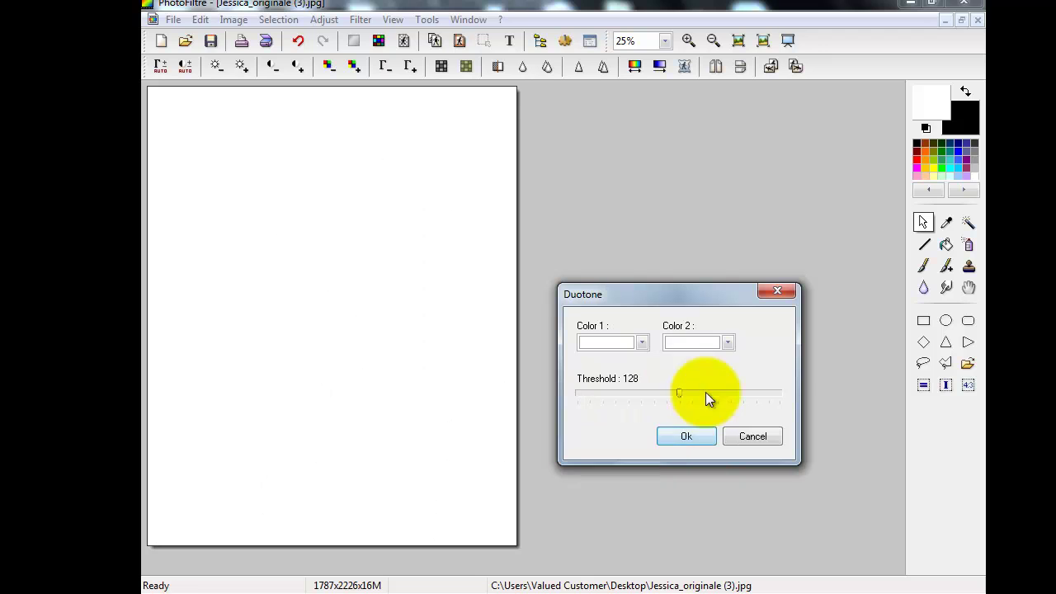
click(726, 343)
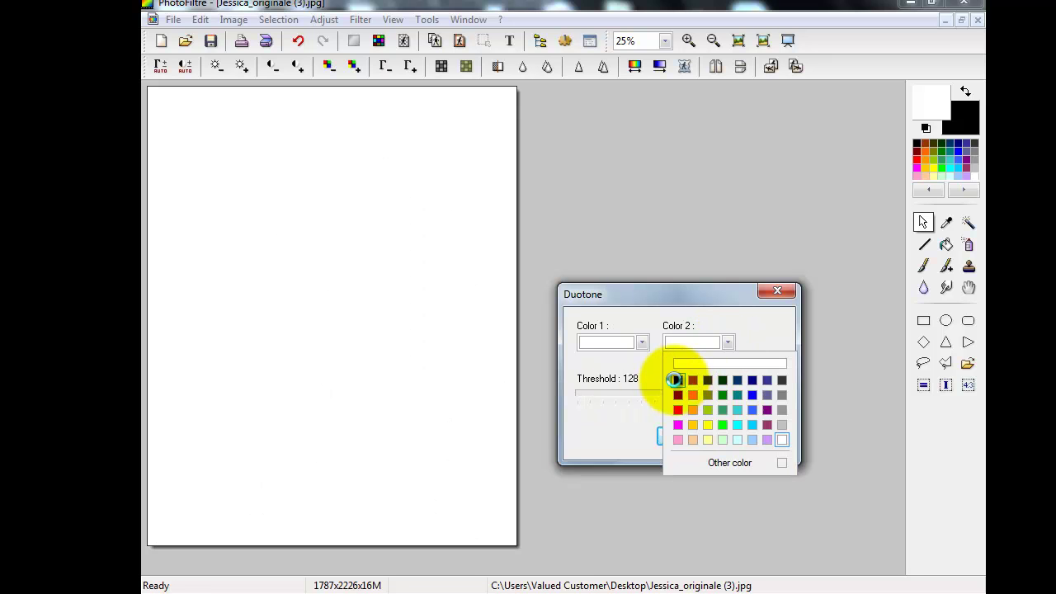
click(677, 379)
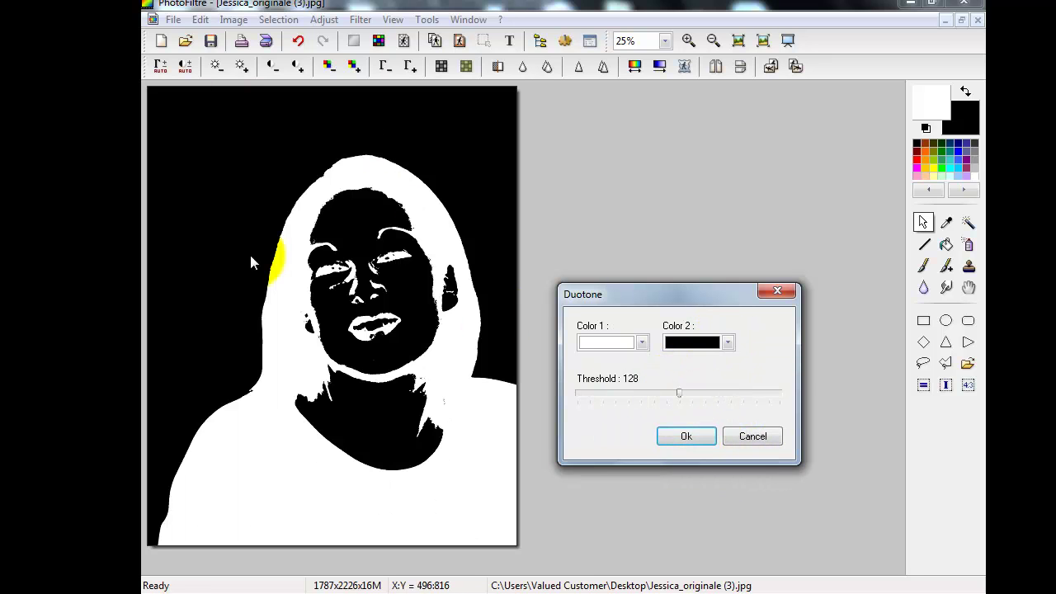
click(675, 439)
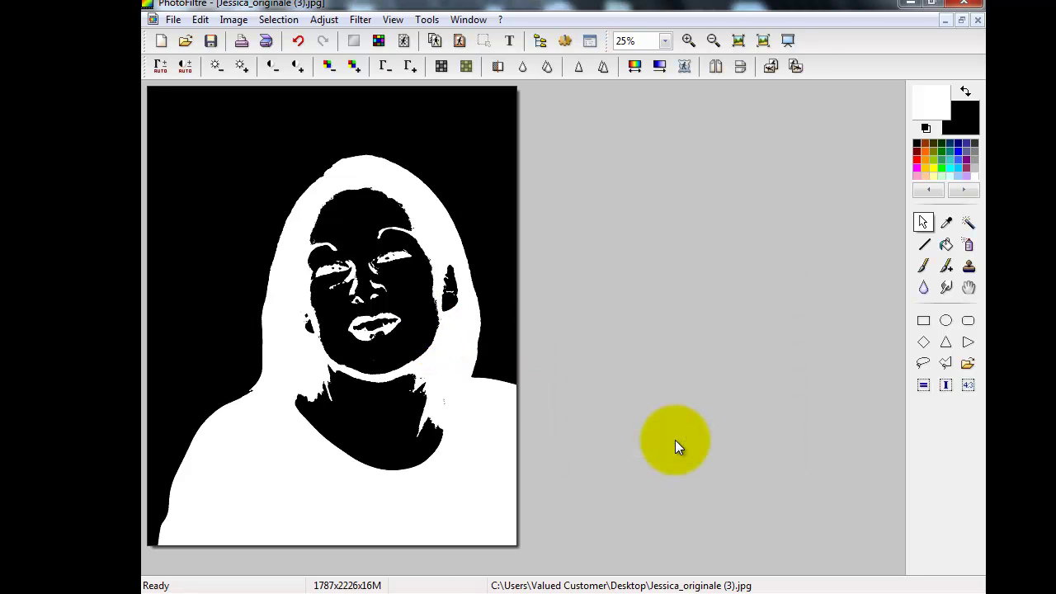
click(298, 43)
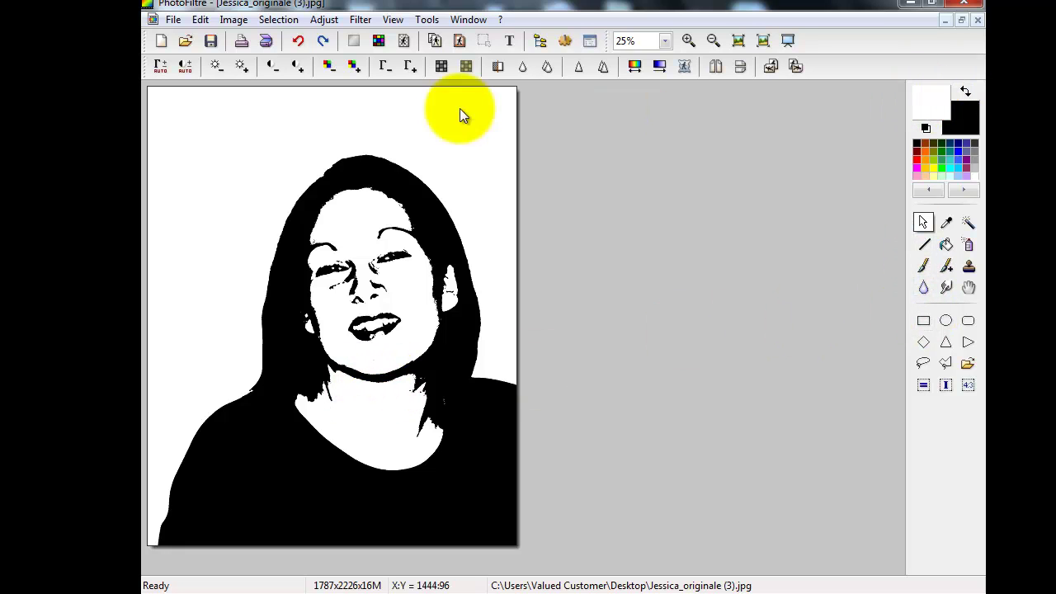
- Invert the duotone portrait to a negative, swap the foreground and background colours and back, and undo the negative
click(278, 19)
mouse_move(322, 18)
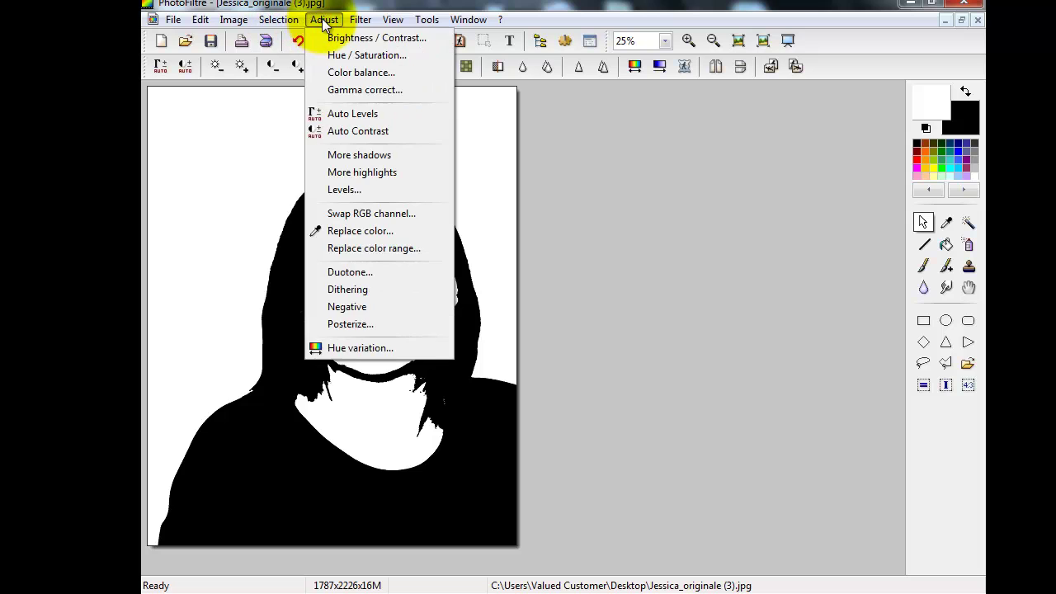
click(336, 307)
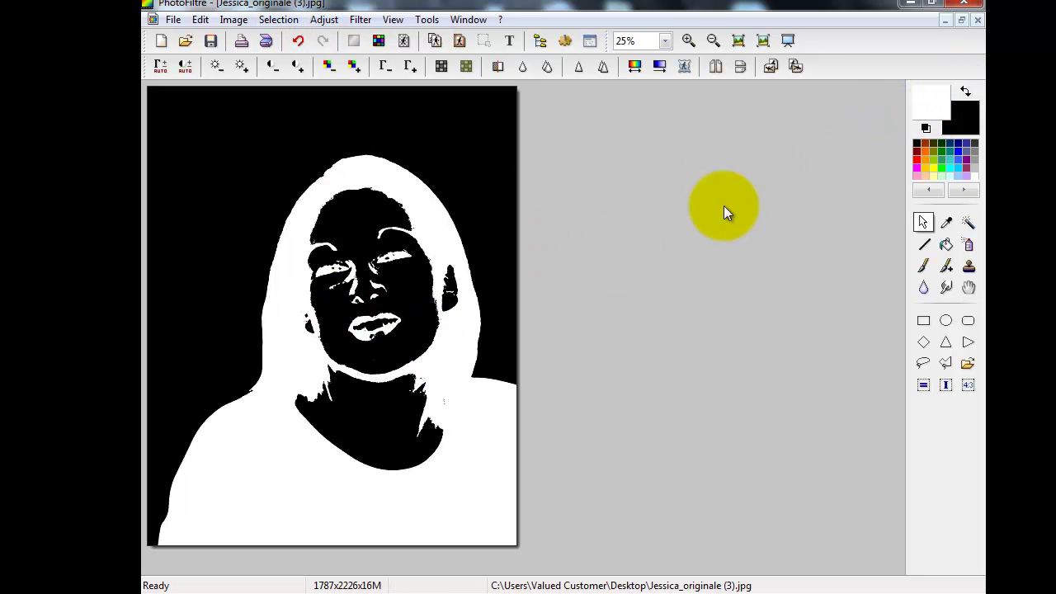
click(965, 91)
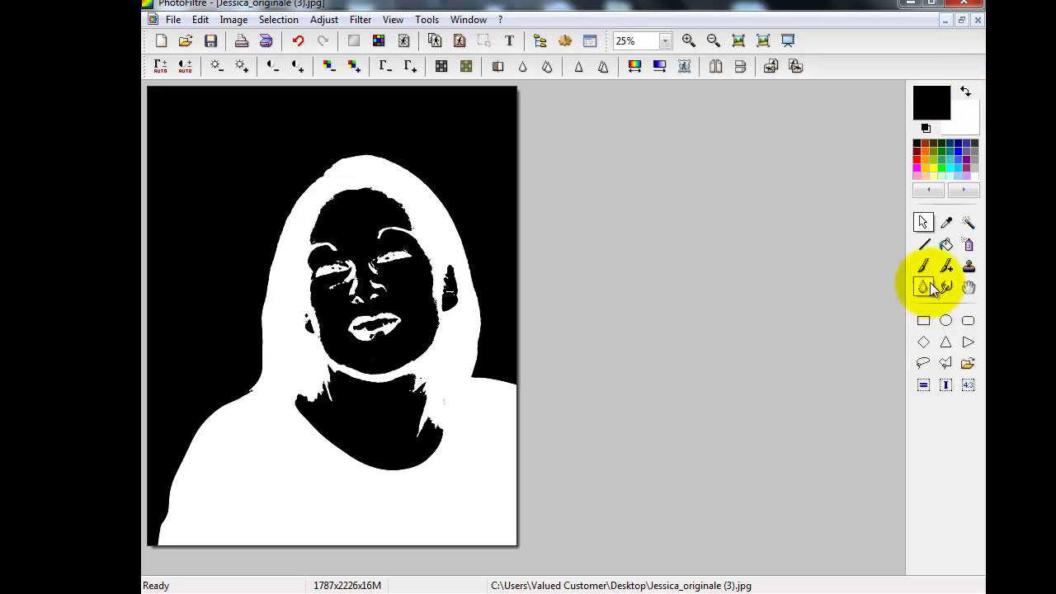
click(967, 94)
click(298, 42)
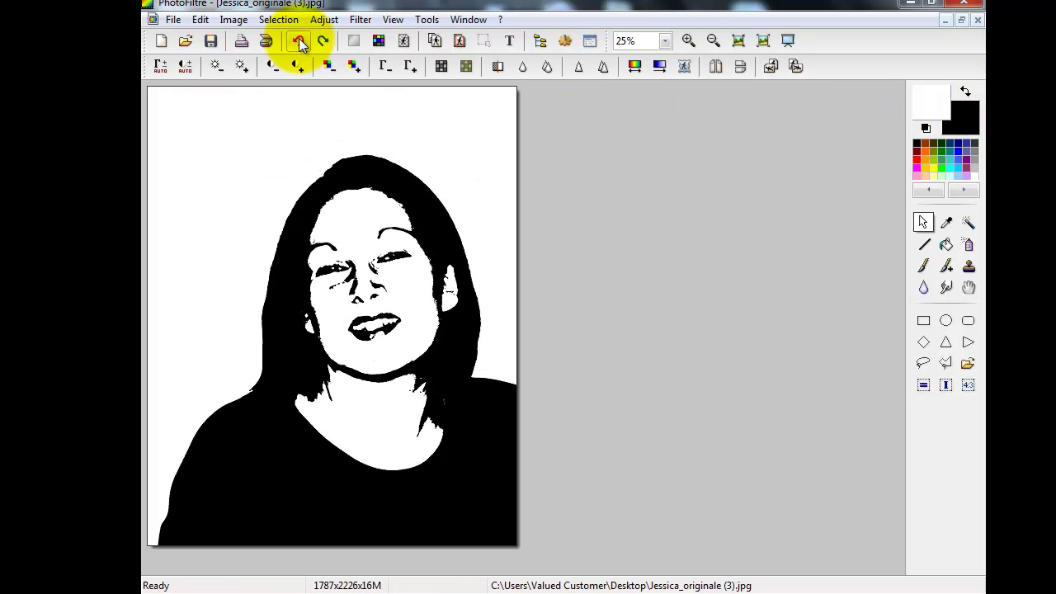
- Paint out the shadows beside the nose and under the eyes in white, using the large round brush
click(924, 266)
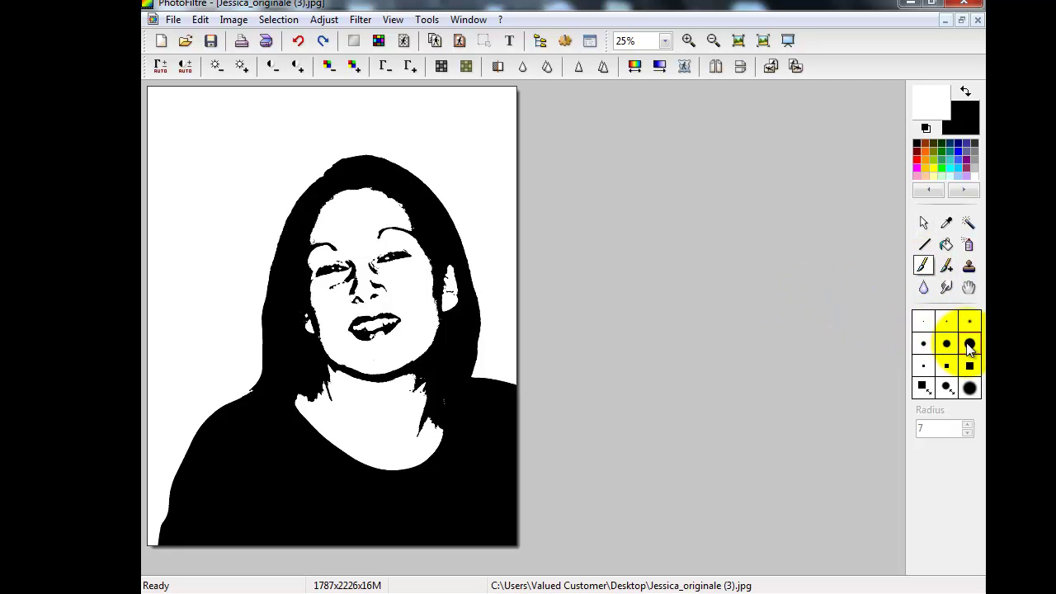
click(689, 41)
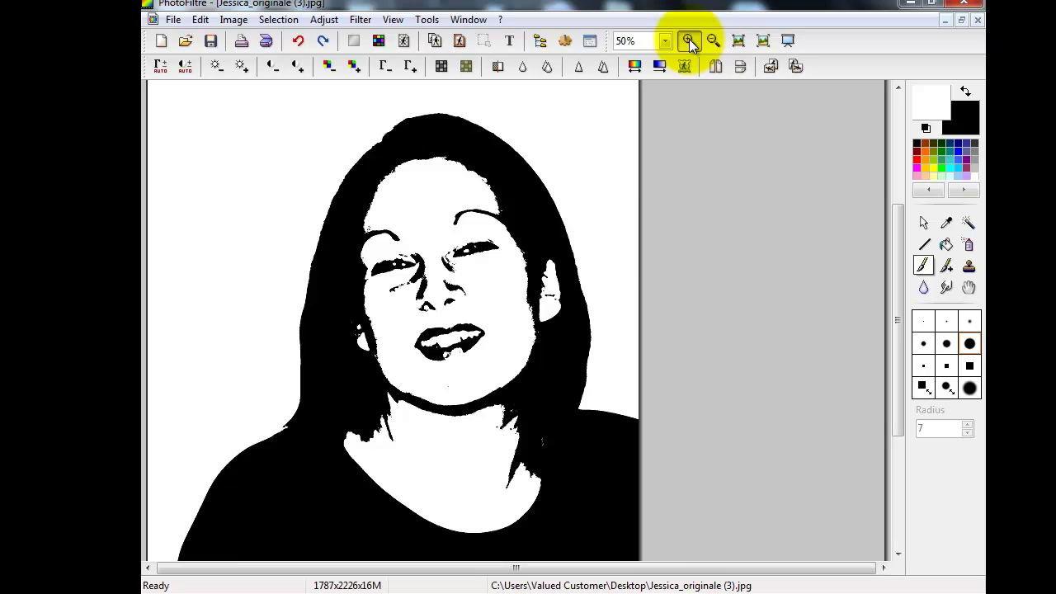
click(601, 408)
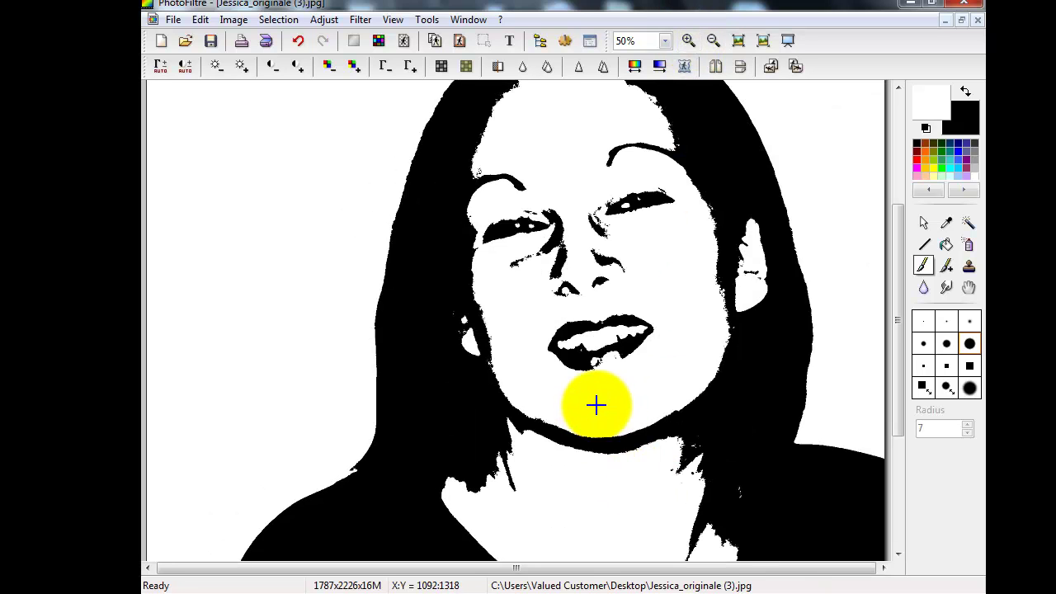
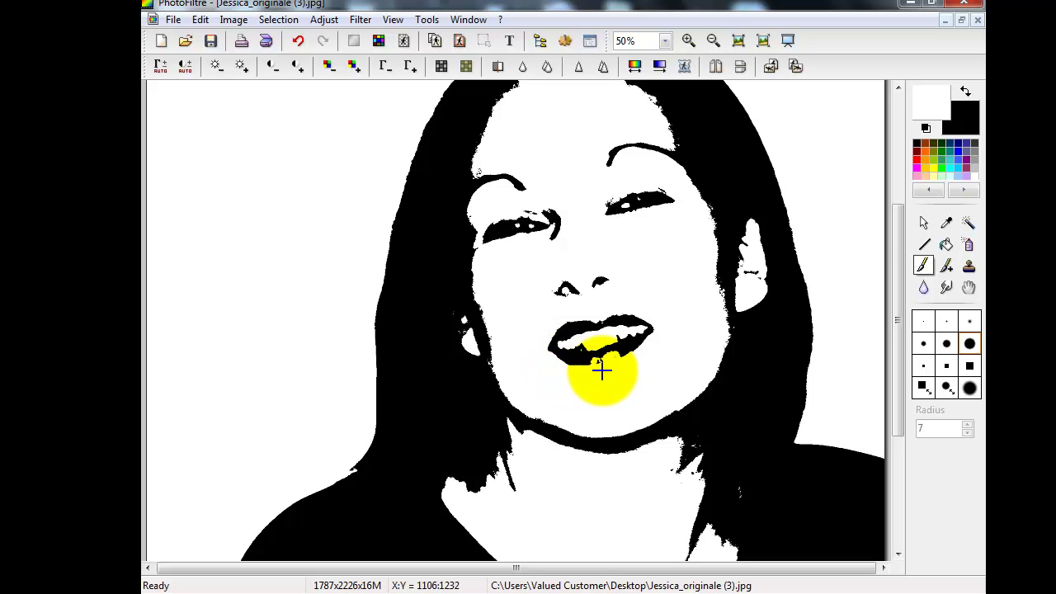
- Thin the dark shadow under the chin to a narrow jaw line with white brush strokes
scroll(711, 354, up, 1)
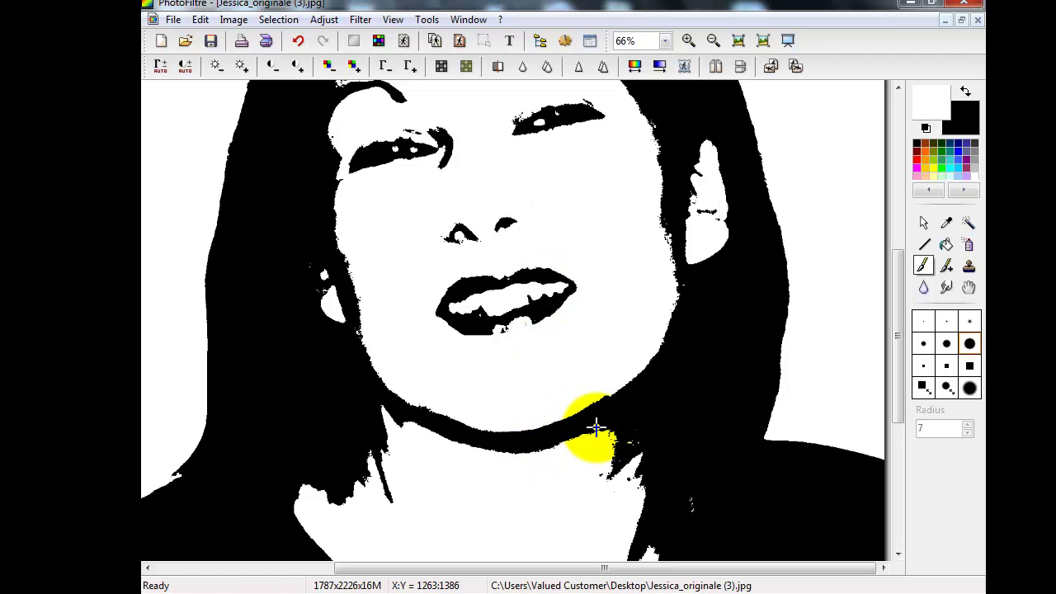
mouse_move(584, 430)
mouse_down()
mouse_move(516, 449)
mouse_move(459, 445)
mouse_move(384, 411)
mouse_move(396, 423)
mouse_move(381, 404)
mouse_move(454, 439)
mouse_move(525, 448)
mouse_move(597, 427)
mouse_move(637, 395)
mouse_move(574, 450)
mouse_move(521, 461)
mouse_move(561, 439)
mouse_move(471, 460)
mouse_move(554, 464)
mouse_move(632, 396)
mouse_up()
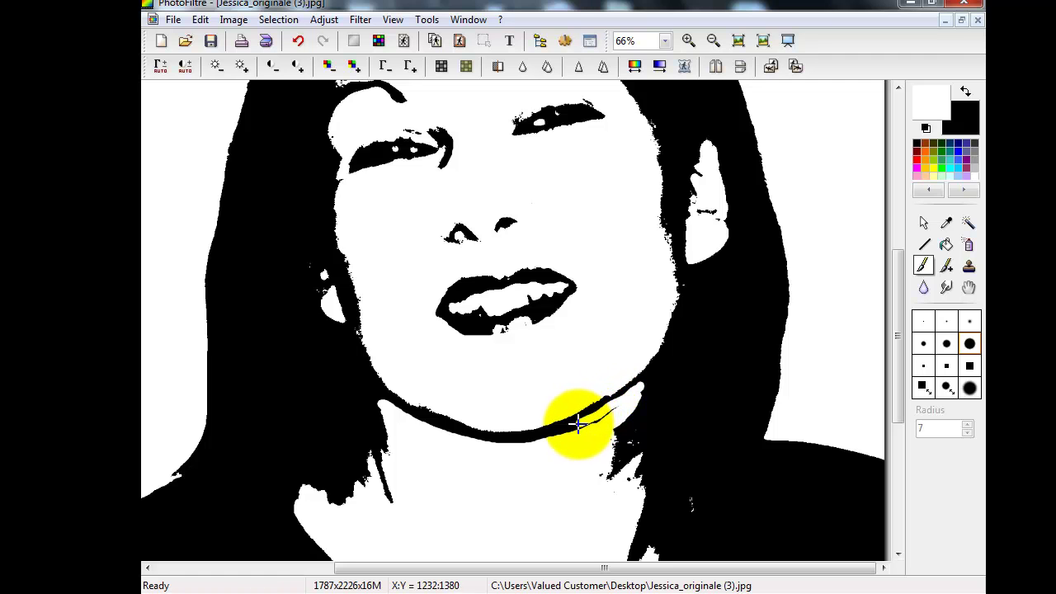
mouse_move(564, 430)
mouse_down()
mouse_move(541, 433)
mouse_move(608, 418)
mouse_move(575, 422)
mouse_move(608, 421)
mouse_move(539, 448)
mouse_move(558, 445)
mouse_move(427, 432)
mouse_move(393, 411)
mouse_move(518, 439)
mouse_move(599, 419)
mouse_move(617, 388)
mouse_up()
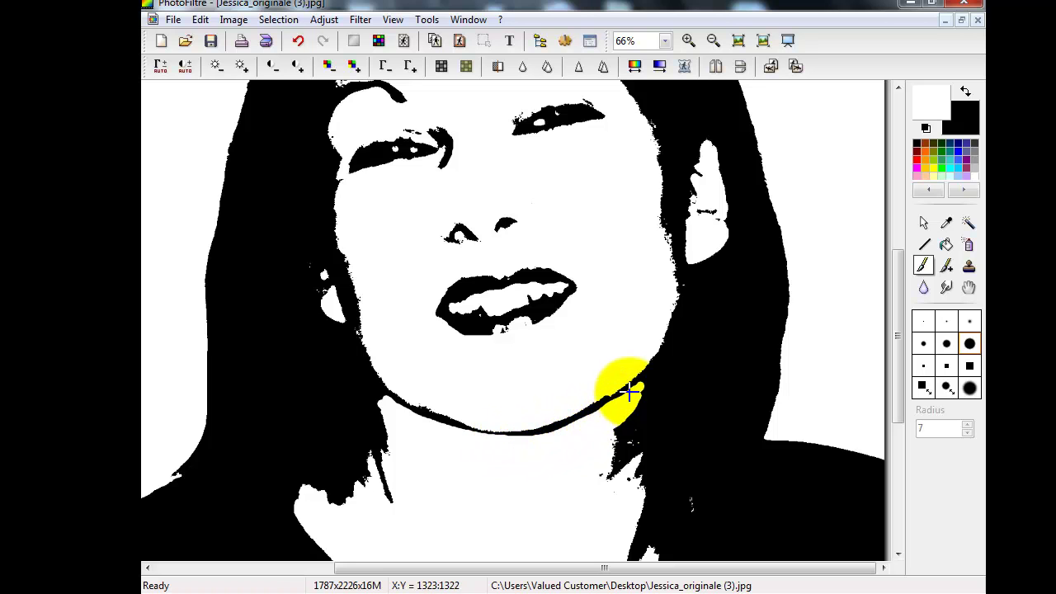
scroll(528, 435, down, 1)
scroll(527, 435, down, 2)
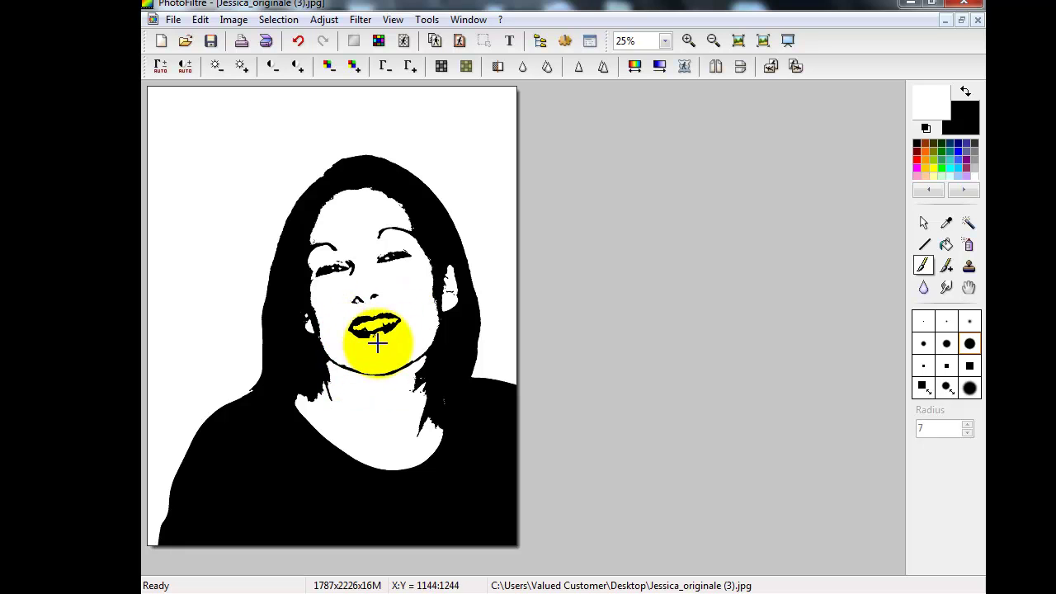
- Clean up the ragged edge of the lower lip with the white brush, and return to the Selection tool
scroll(359, 336, up, 3)
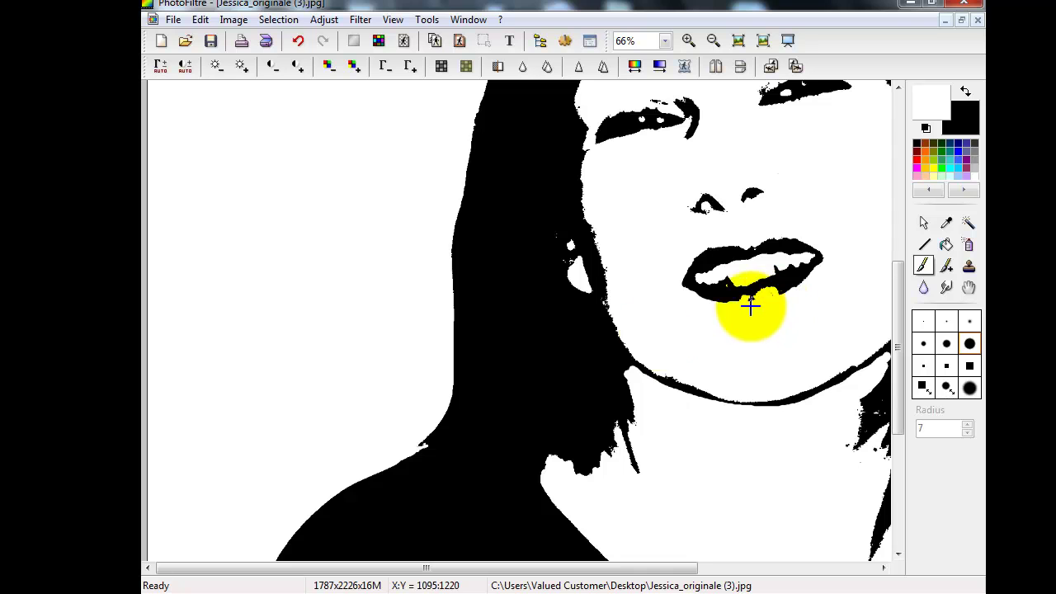
scroll(660, 326, down, 3)
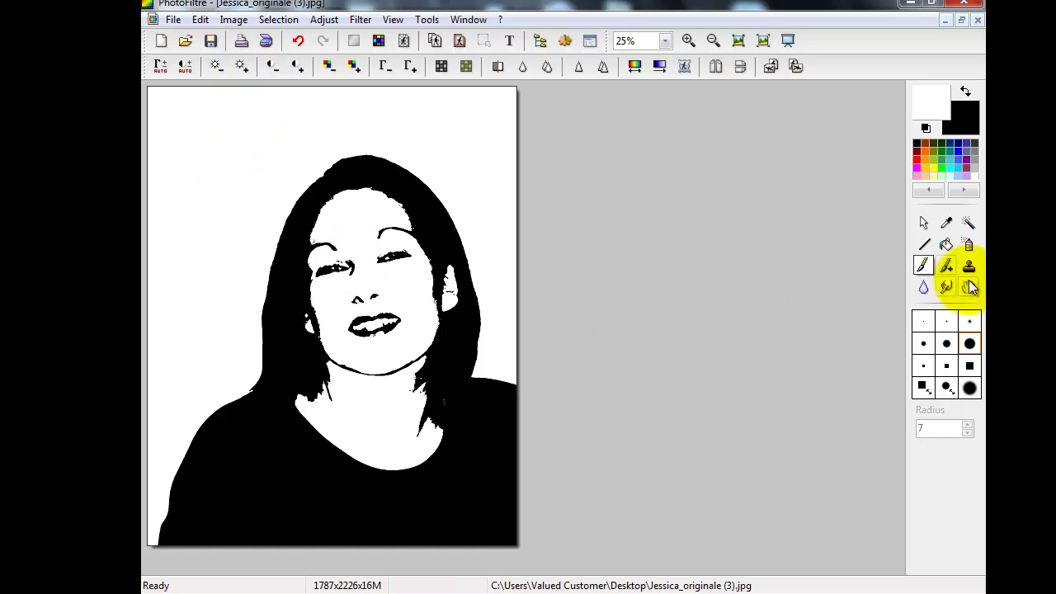
click(925, 221)
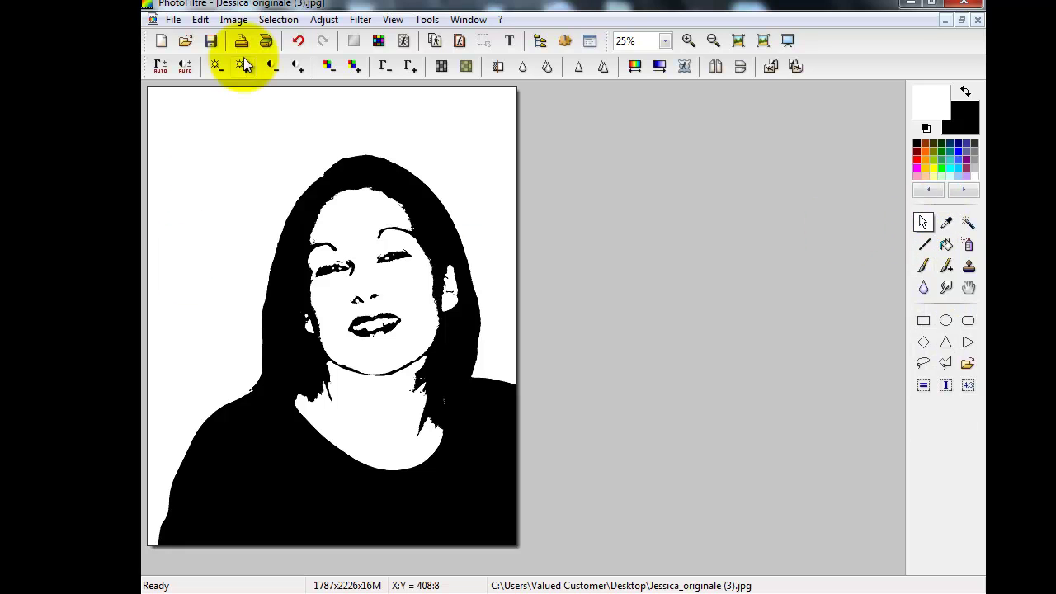
- Invert the retouched portrait to a negative, and undo the inversion
click(323, 19)
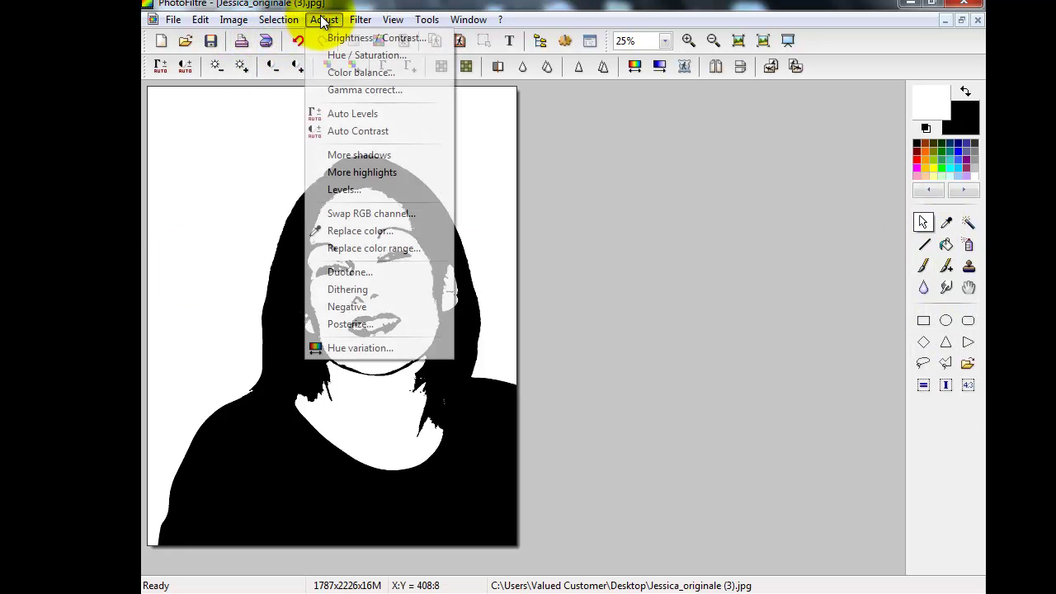
click(336, 307)
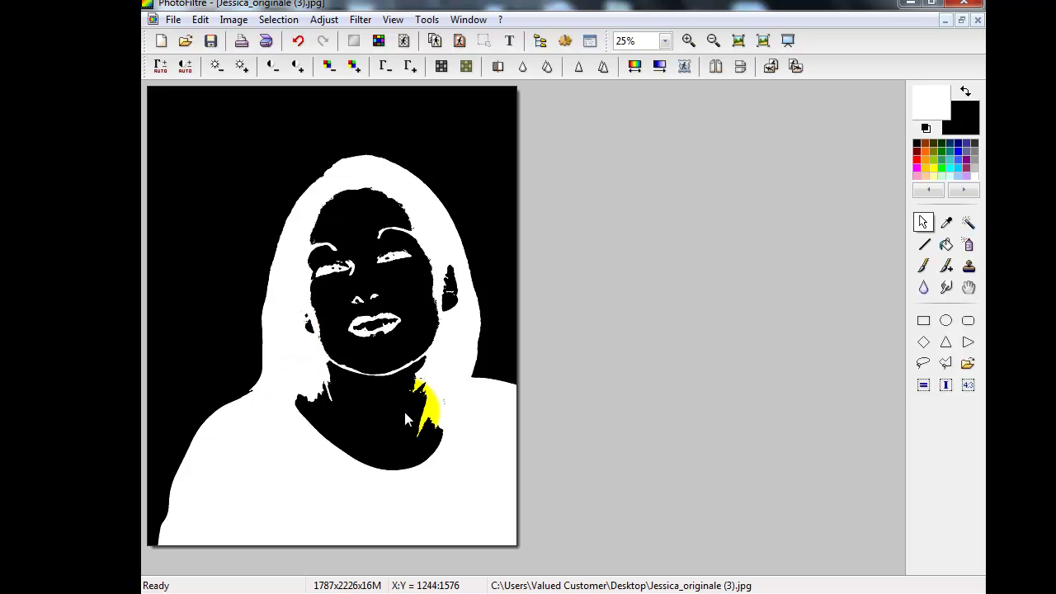
click(298, 41)
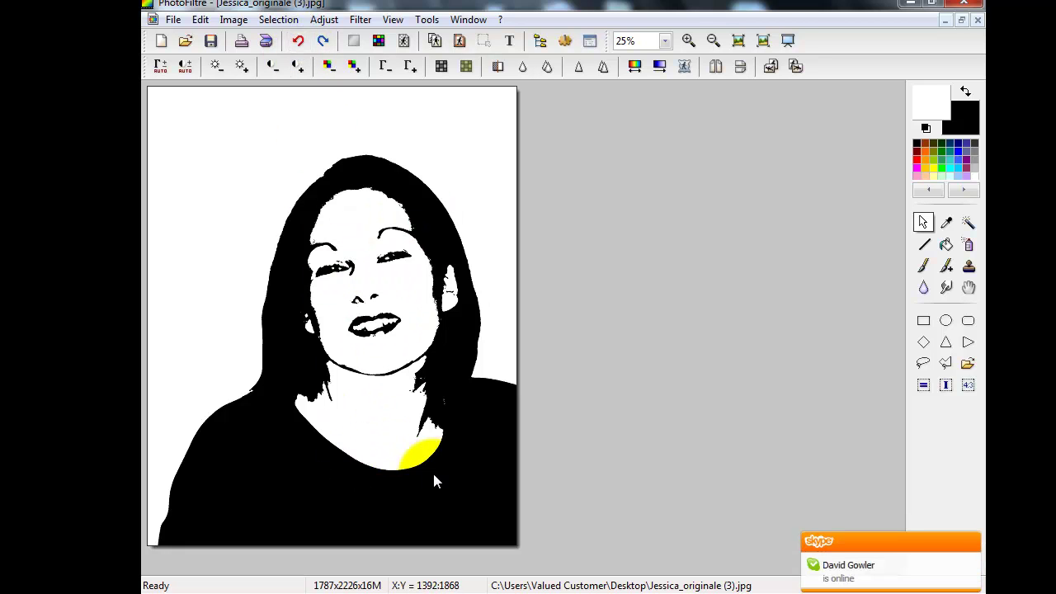
- Convert the retouched portrait to a negative
click(324, 20)
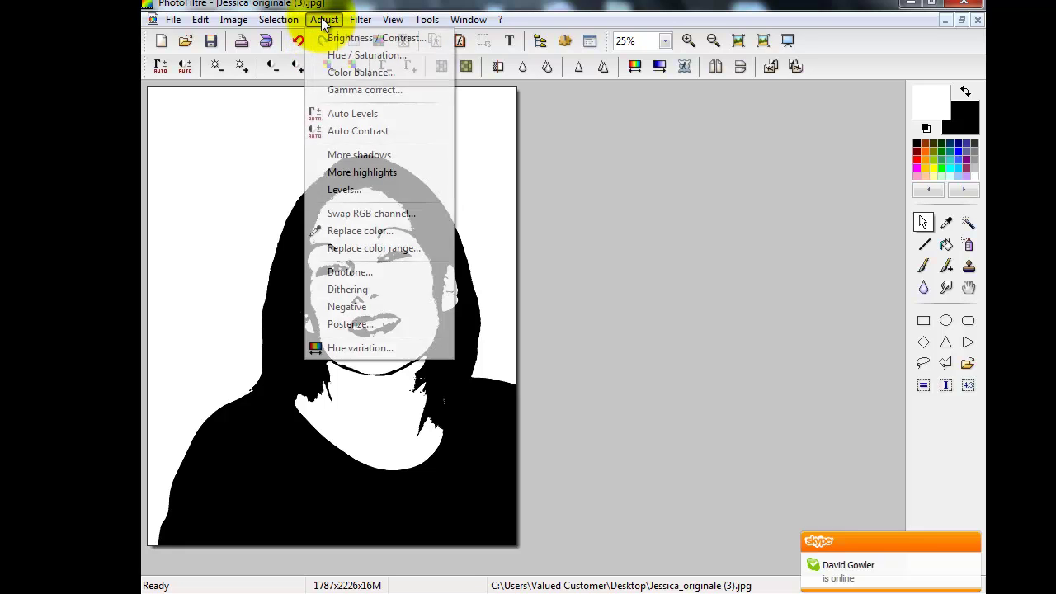
click(341, 306)
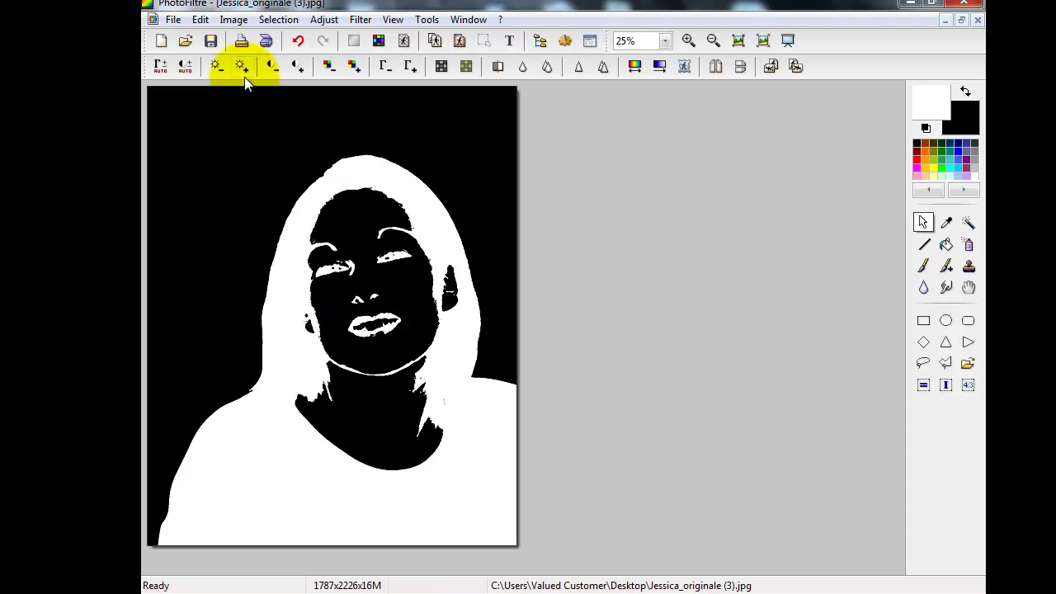
- Resize the image to a width of 2.5 inches at 72 pixels/inch, preserving the aspect ratio
click(200, 20)
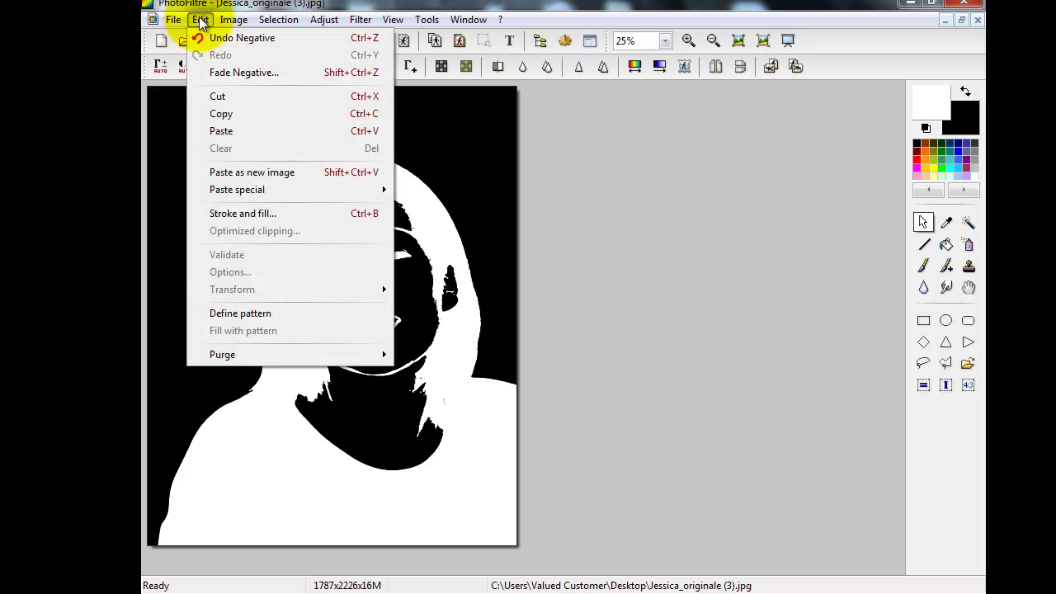
mouse_move(233, 19)
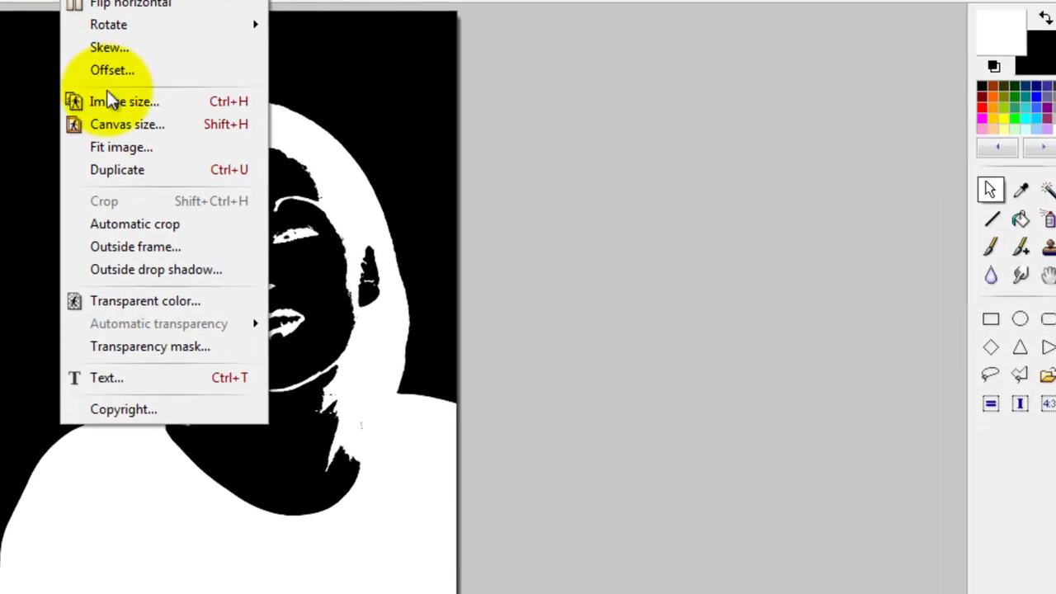
click(36, 74)
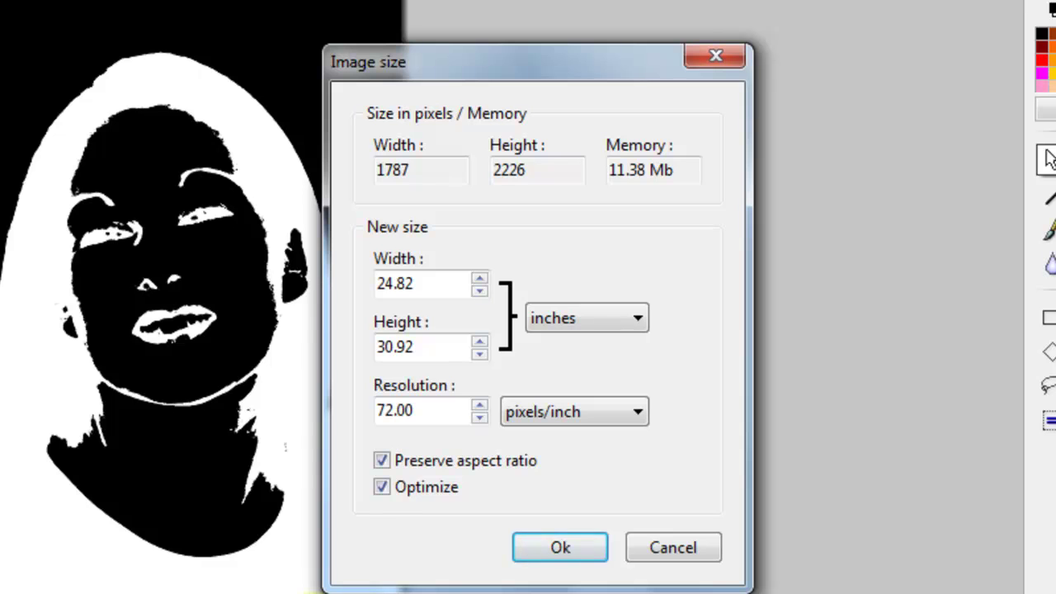
double_click(407, 283)
text(3.21)
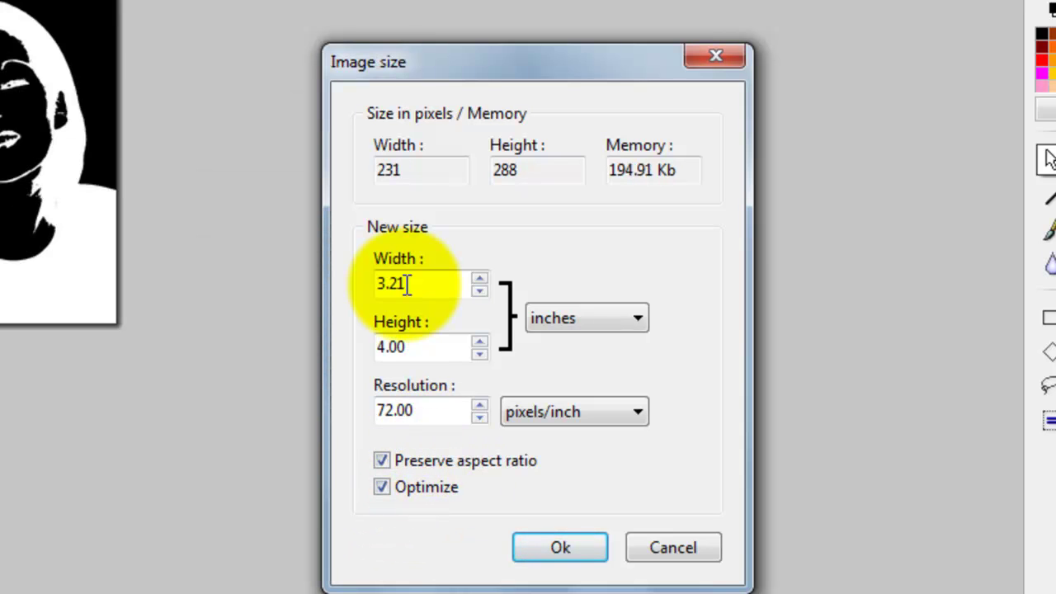
drag(407, 283, 371, 283)
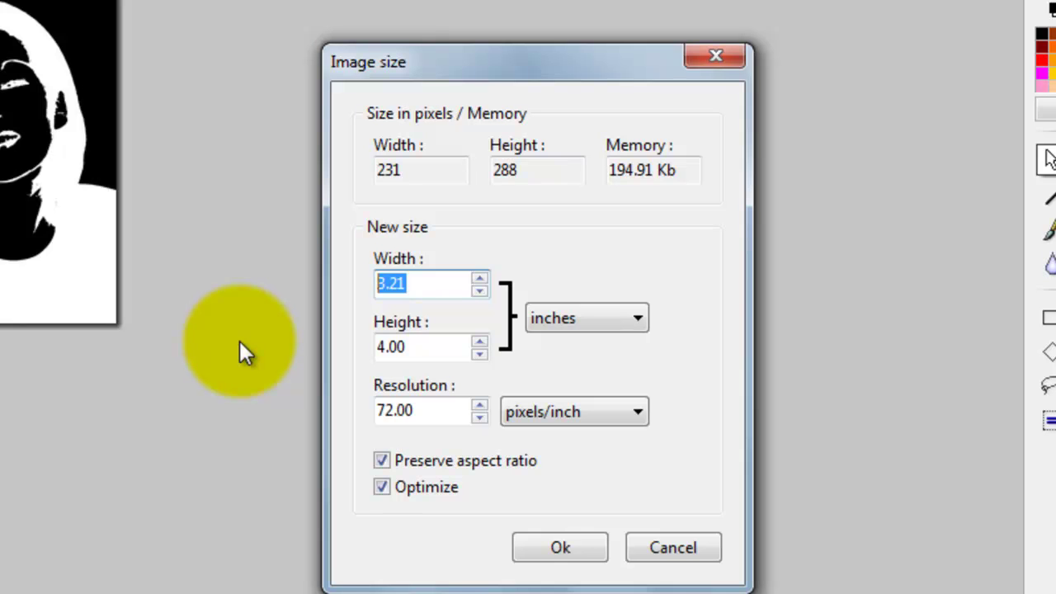
text(2.5)
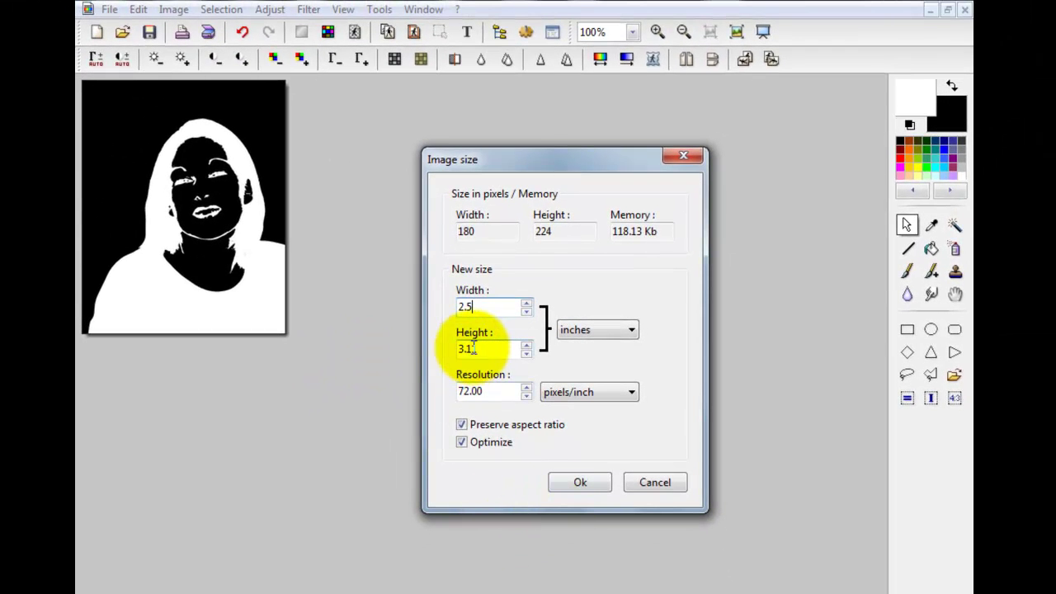
click(580, 483)
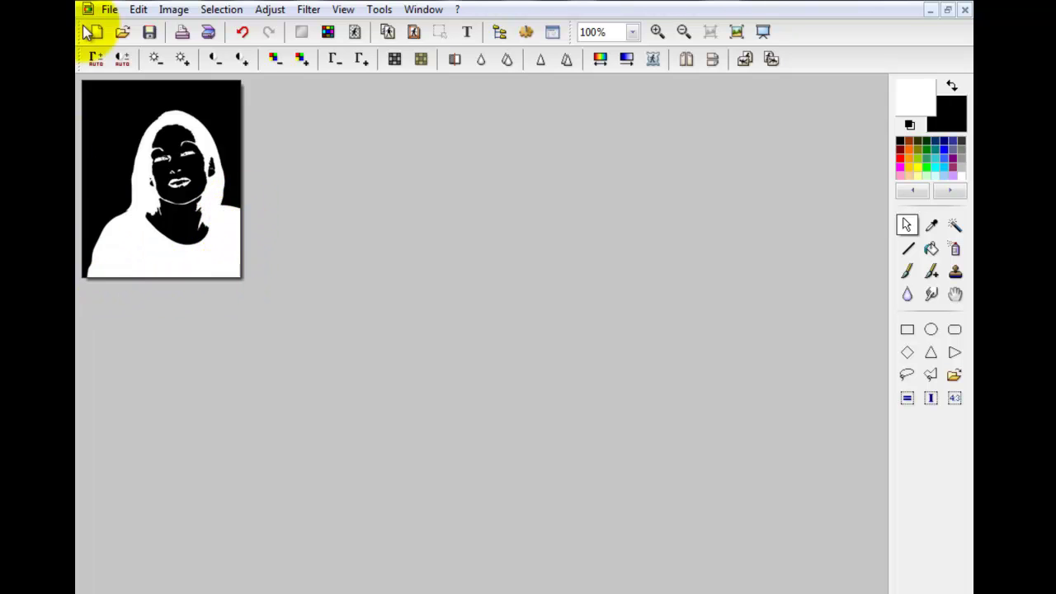
- Add a black outside frame 40 pixels wide around the negative portrait, without a background pattern
click(169, 11)
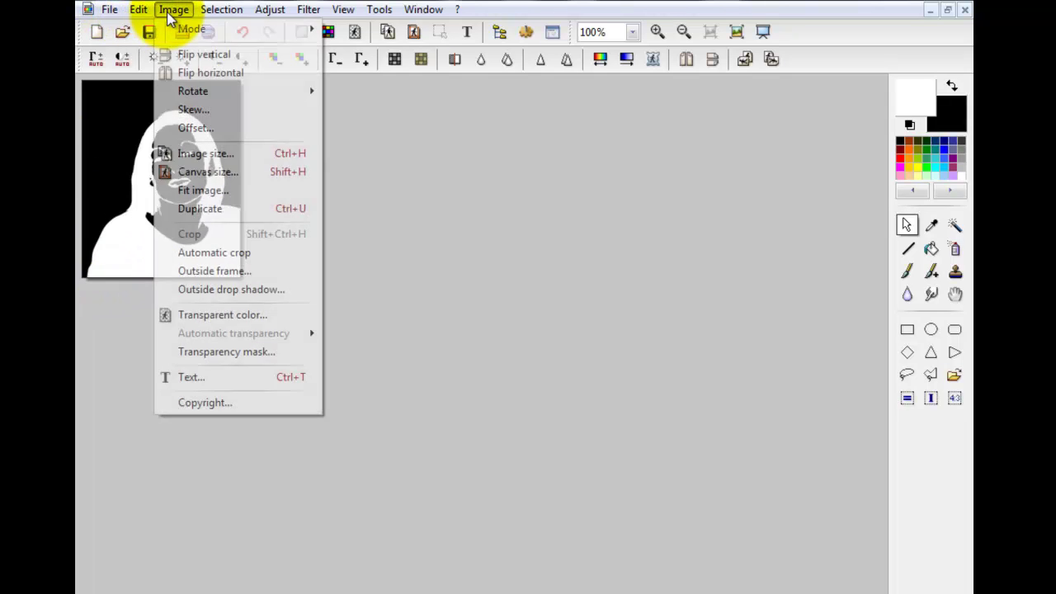
click(219, 270)
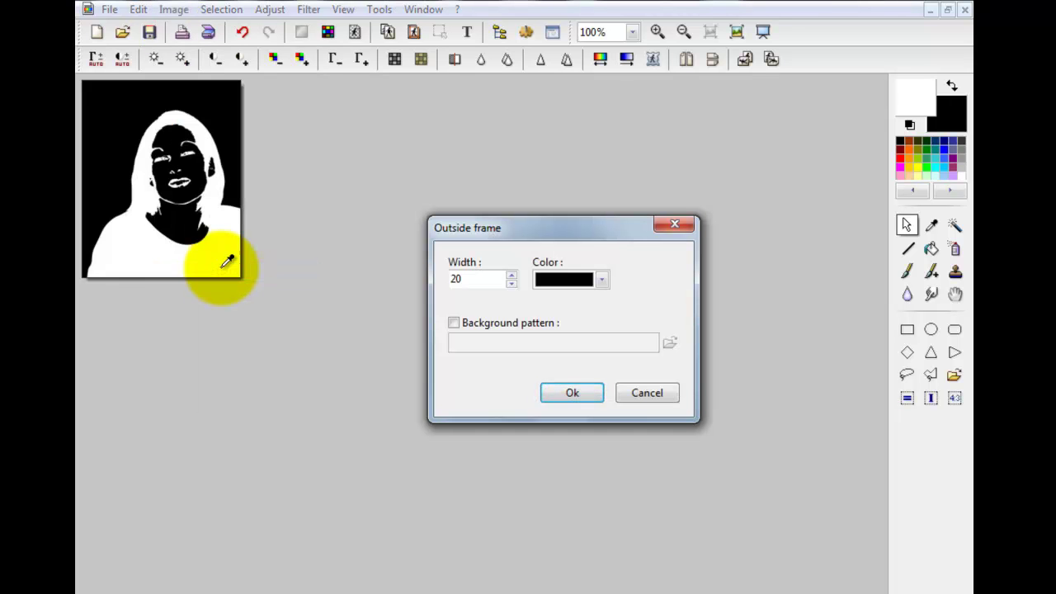
click(601, 282)
click(601, 282)
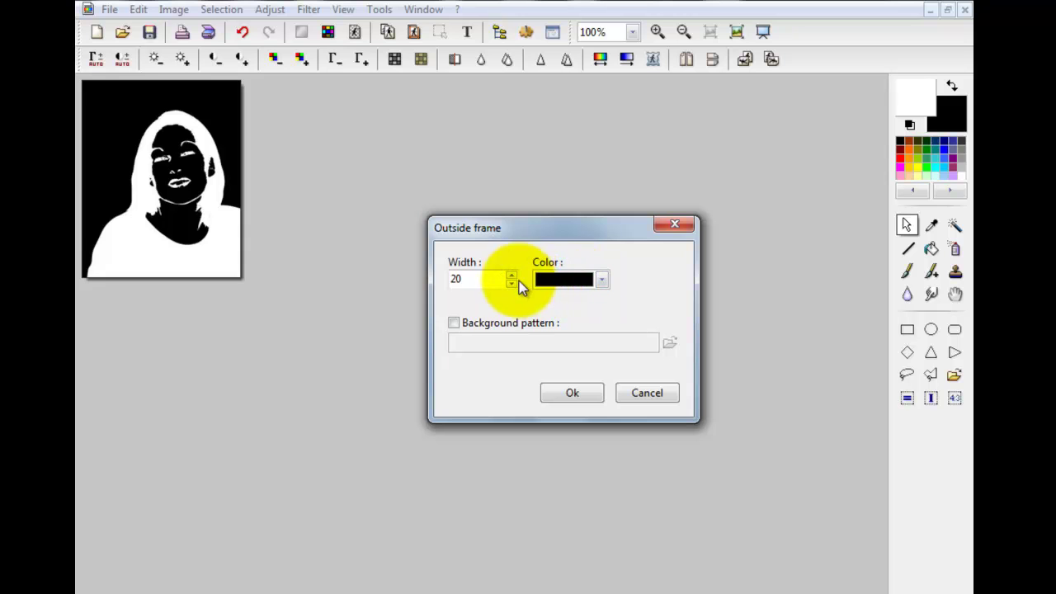
drag(477, 279, 438, 275)
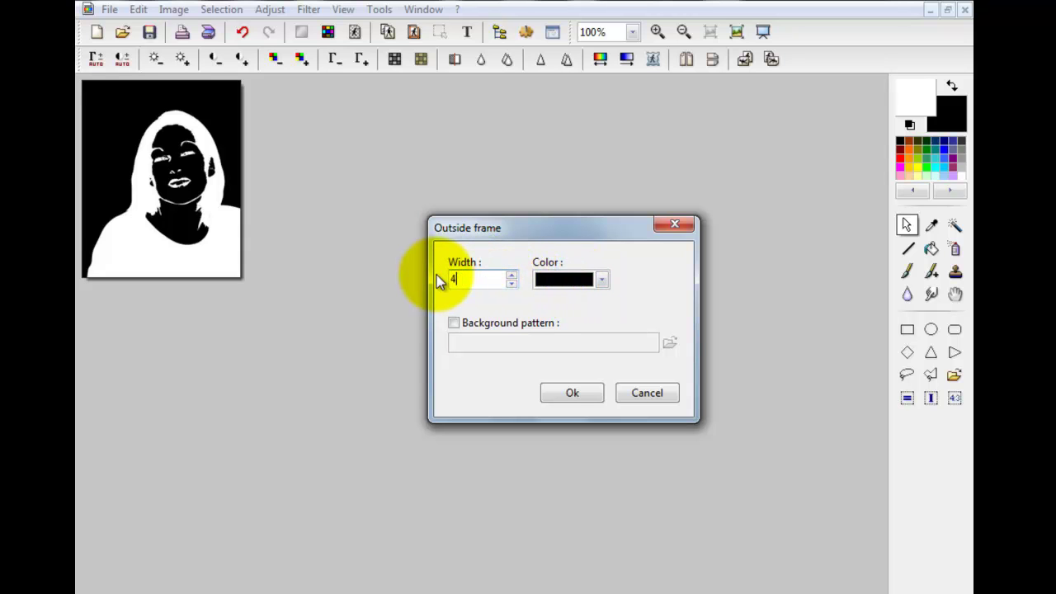
click(582, 399)
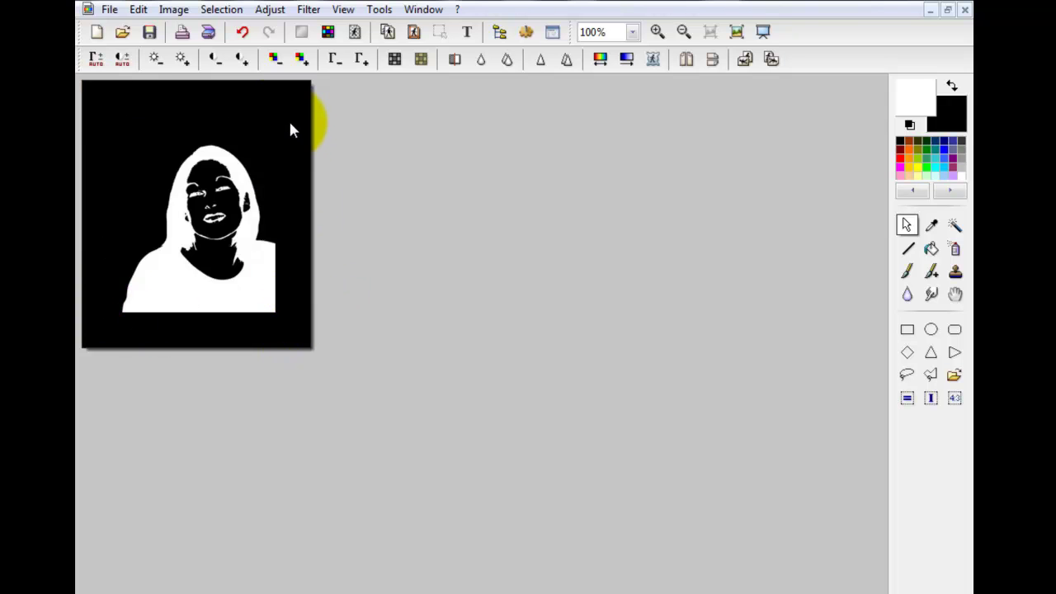
- Start printing the framed portrait, with the print centred on the page and kept at its original size
click(109, 10)
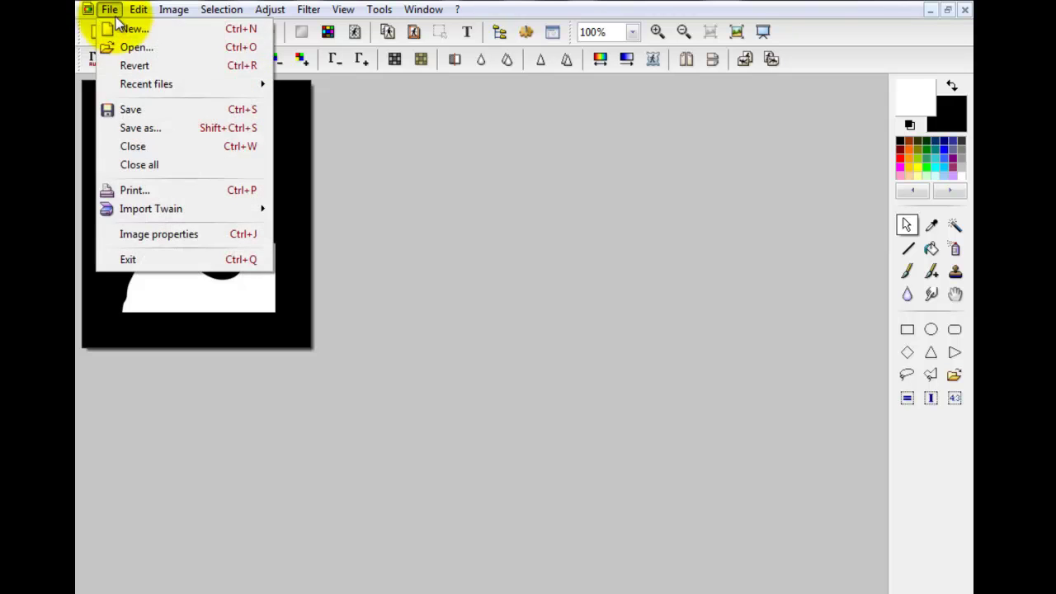
click(132, 191)
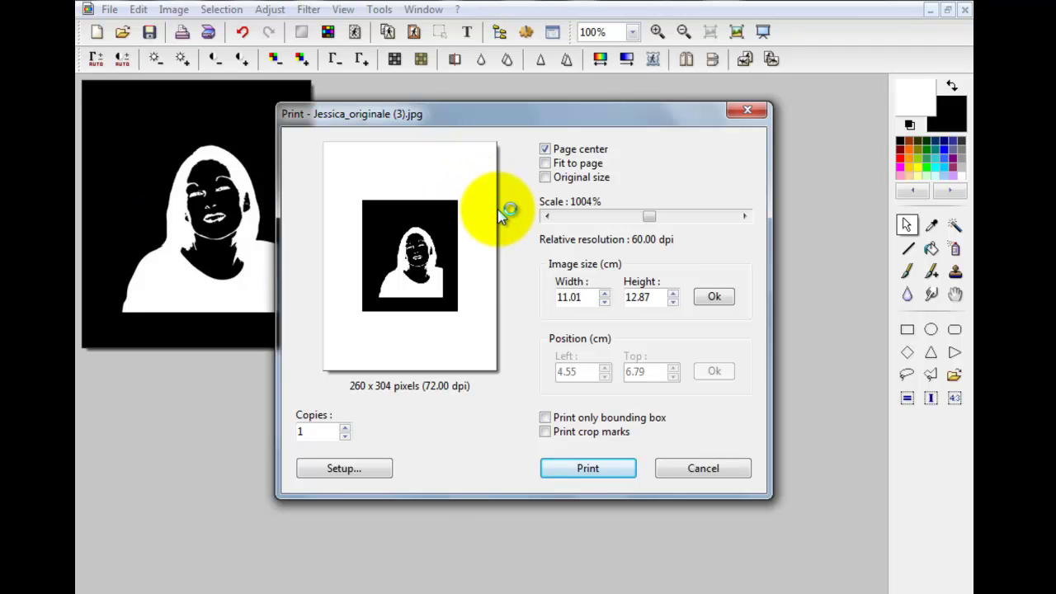
click(553, 177)
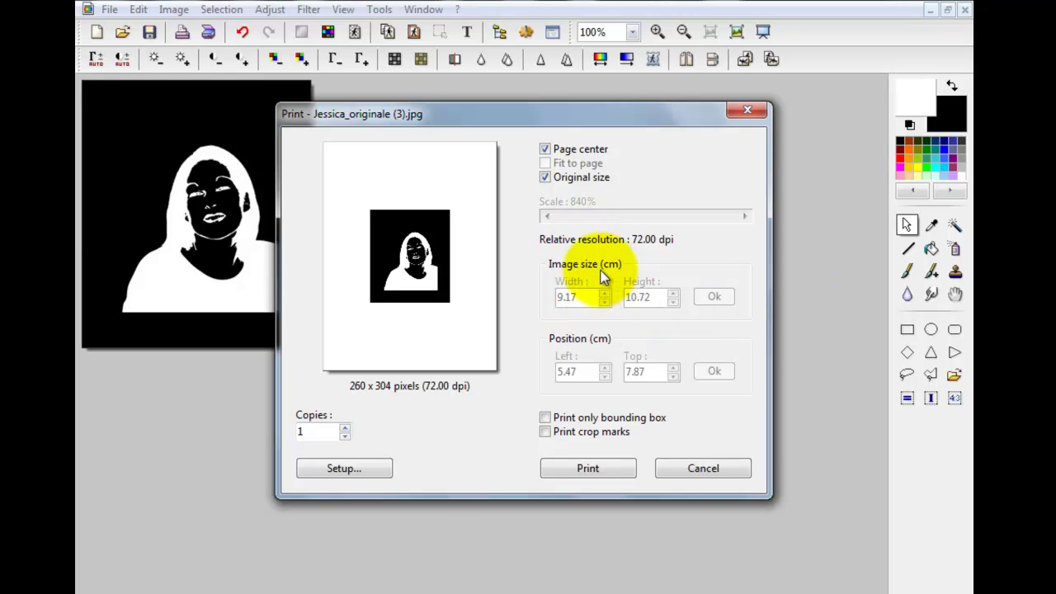
- Choose the HP Deskjet 1000 J110 series as the printer in the print setup
click(347, 470)
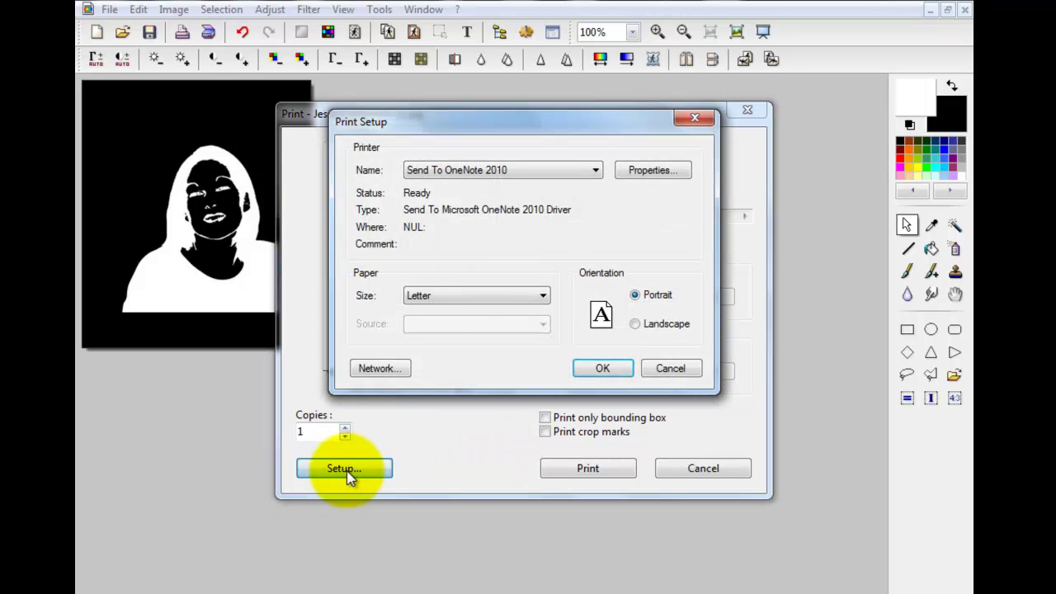
click(596, 171)
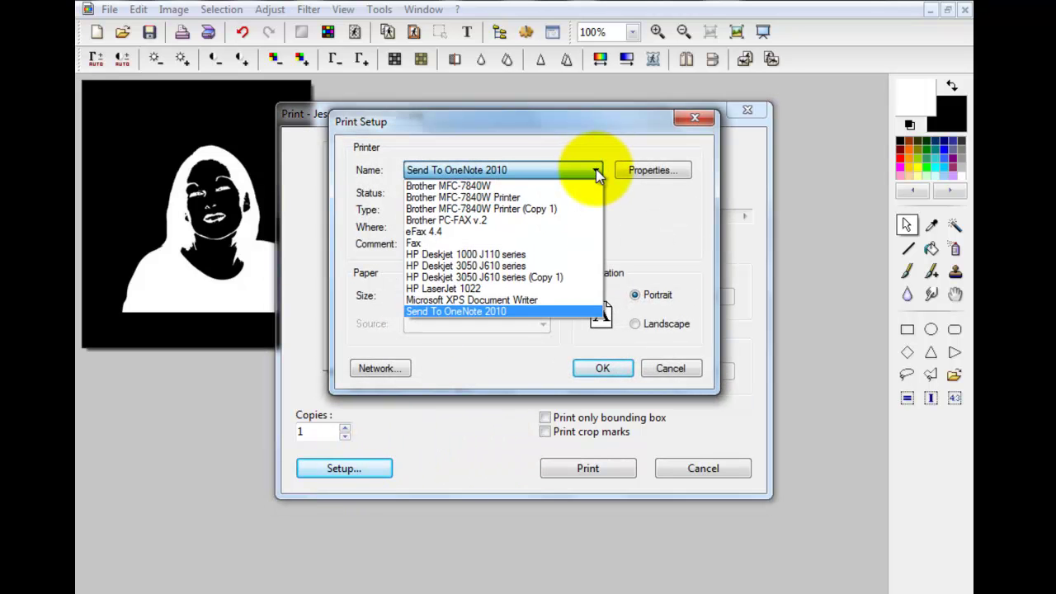
click(533, 257)
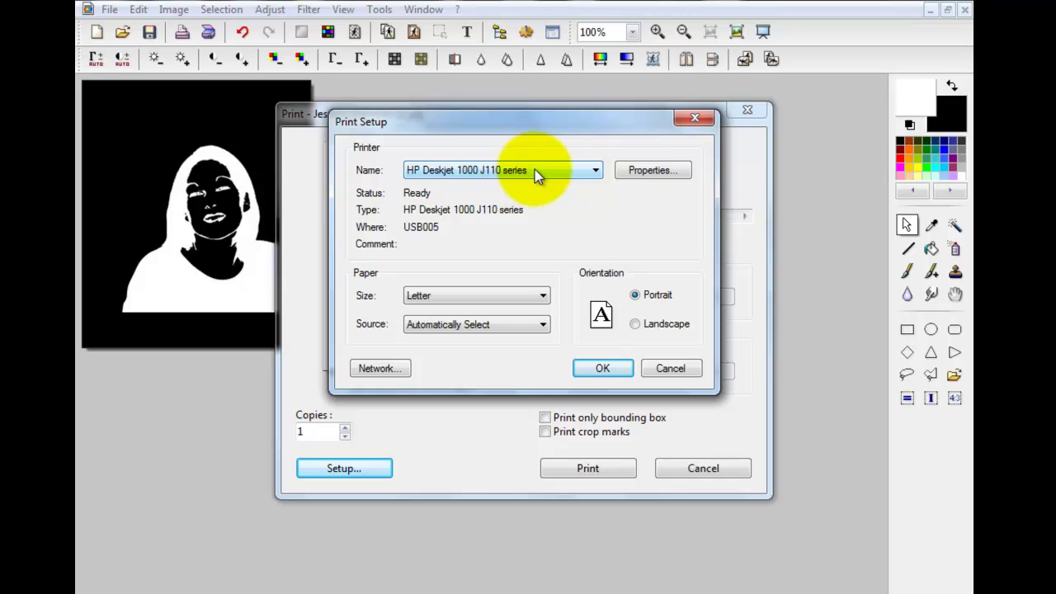
- Set the printer's media to Specialty Paper, Best Quality, and print the framed portrait
click(641, 174)
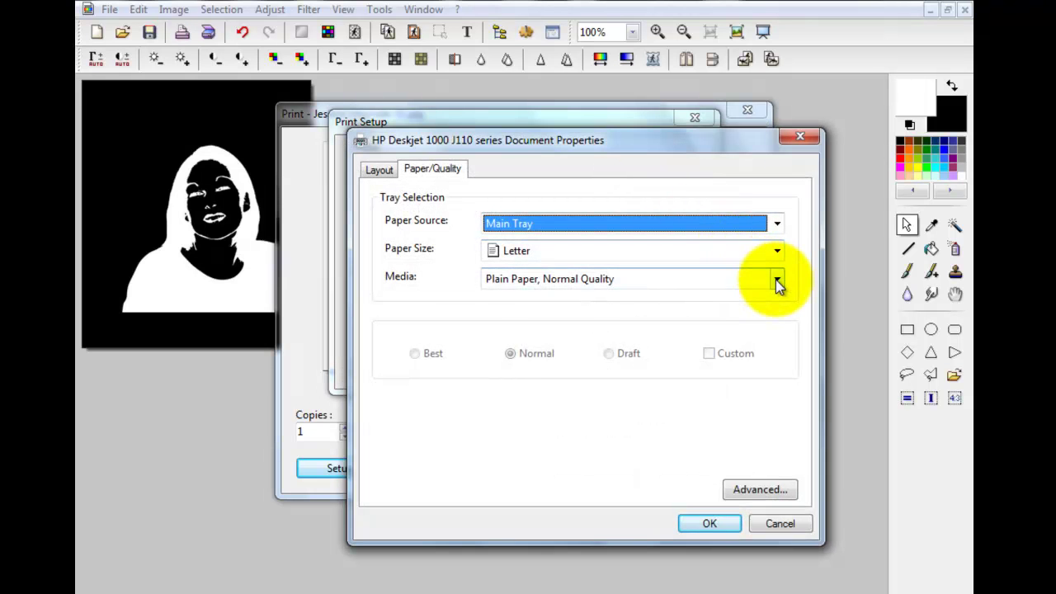
click(777, 282)
click(750, 343)
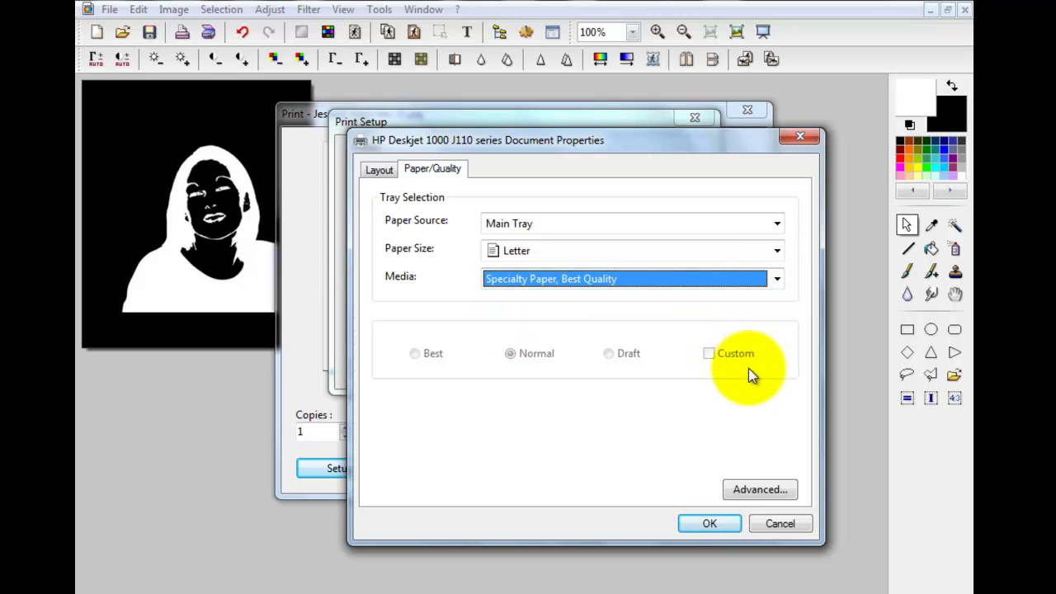
click(716, 530)
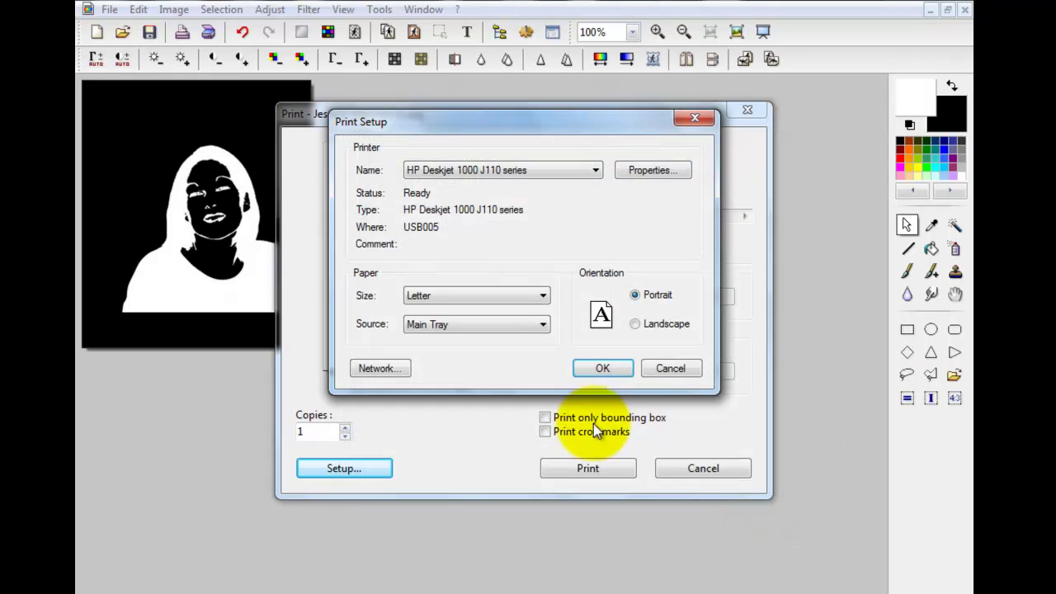
click(602, 368)
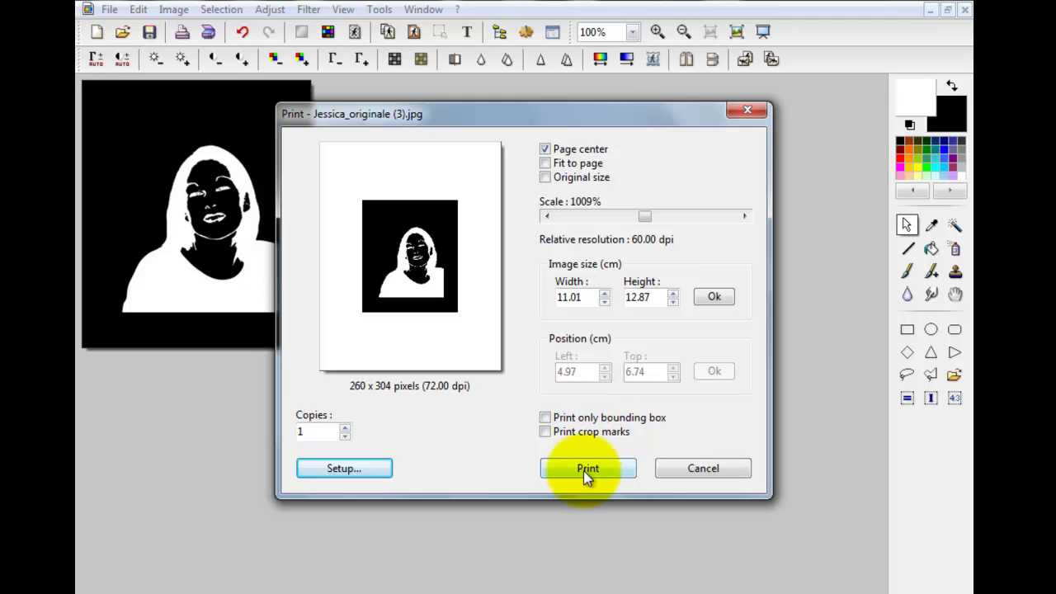
click(583, 468)
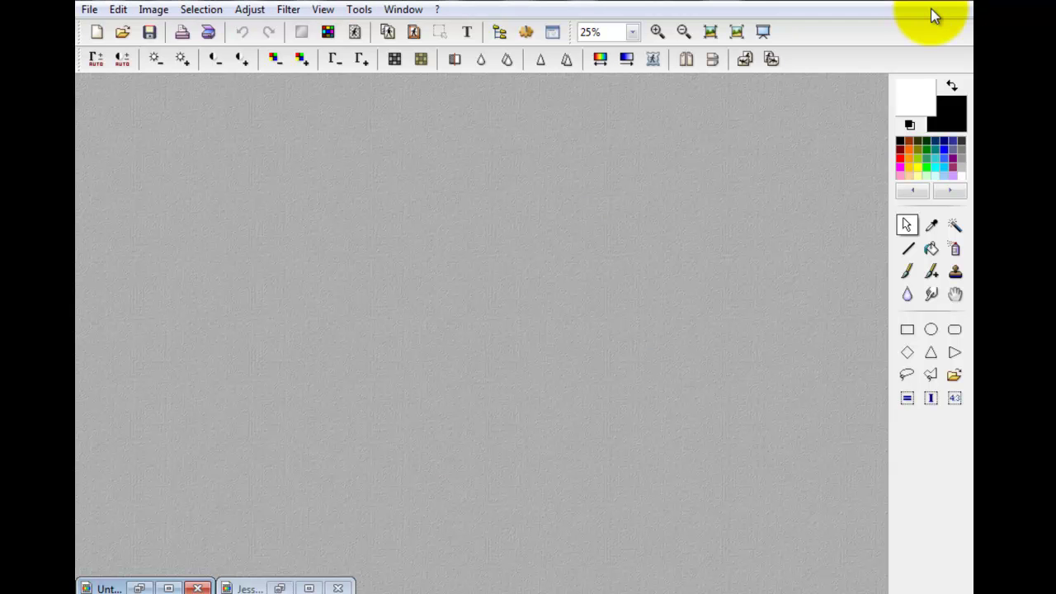
- Maximize the minimized untitled image to view the original photo beside the finished stamp and its printed impression
click(171, 587)
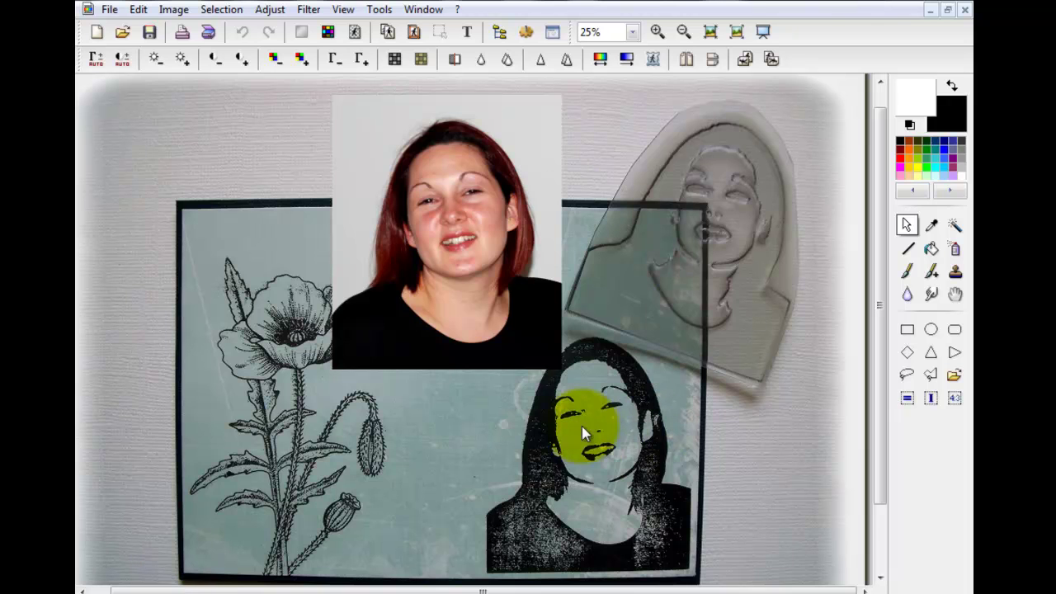